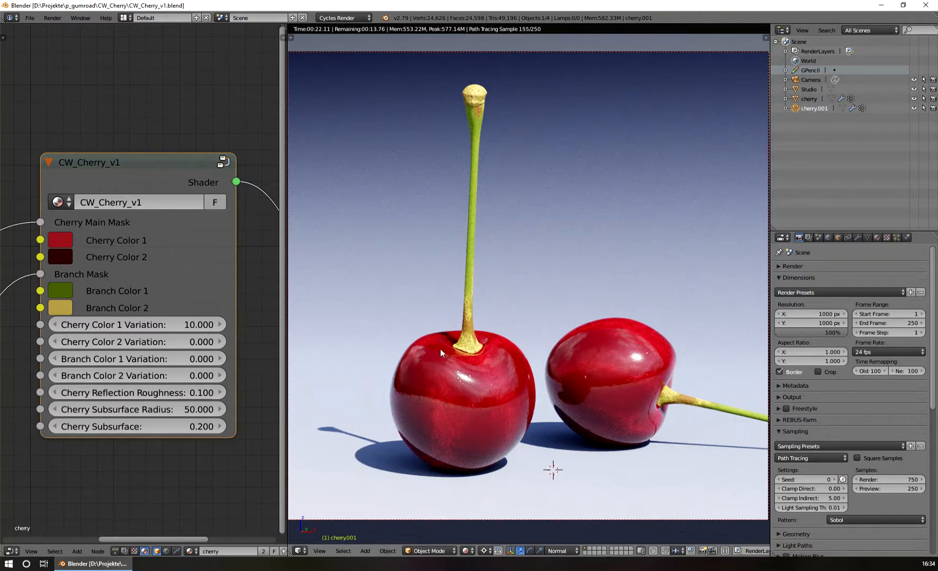
# - Examine the two rendered cherries from several angles and return to the camera view
pyautogui.click(186, 163)
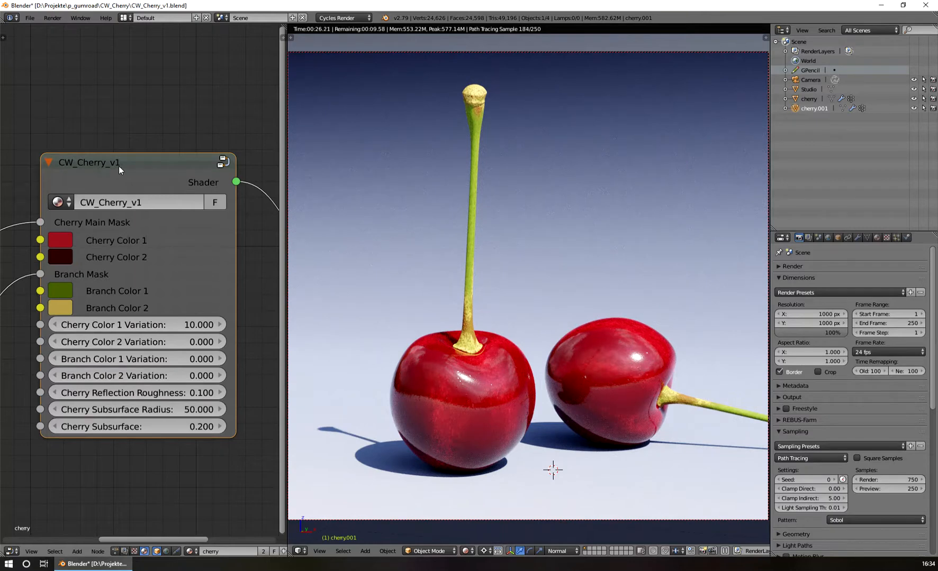
pyautogui.moveTo(204, 245); pyautogui.dragTo(207, 259, button='middle')
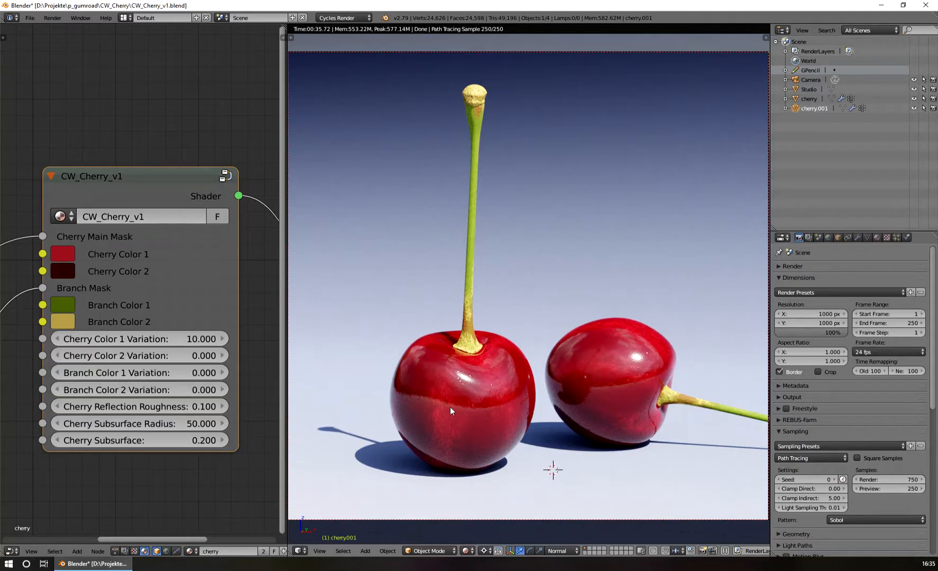
pyautogui.moveTo(483, 376); pyautogui.dragTo(514, 344, button='middle')
pyautogui.scroll(2, 512, 321)
pyautogui.scroll(3, 512, 322)
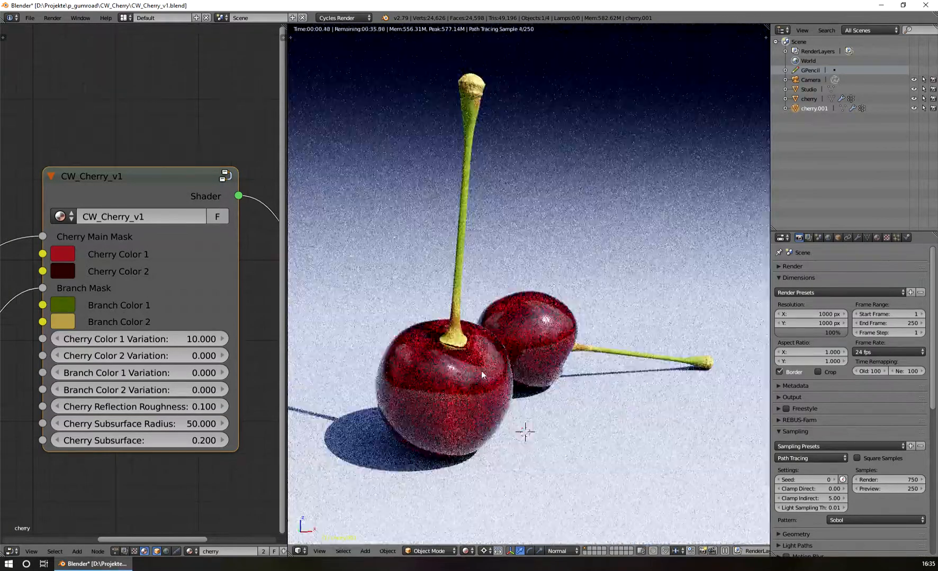
pyautogui.moveTo(461, 365); pyautogui.dragTo(366, 354, button='middle')
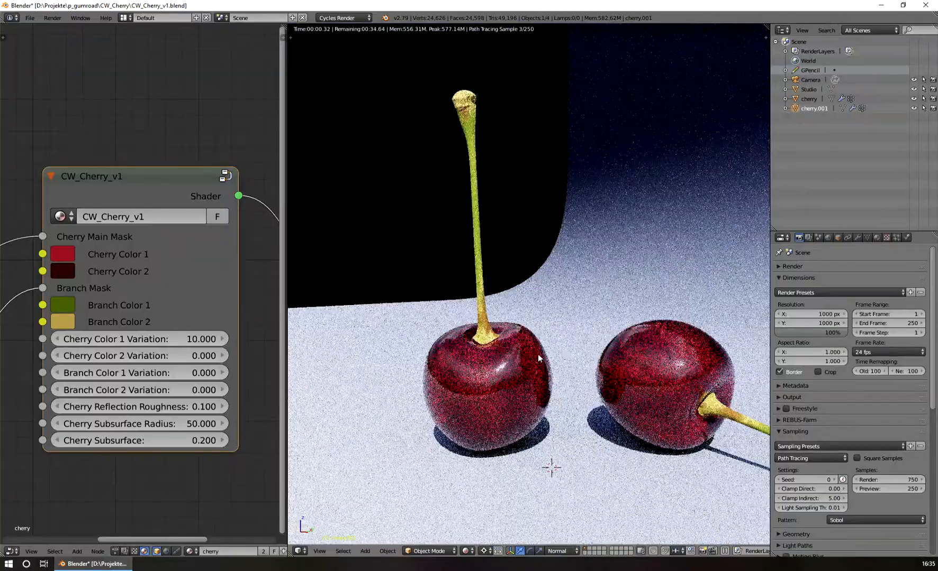
pyautogui.moveTo(519, 370)
pyautogui.mouseDown(button='middle')
pyautogui.moveTo(543, 389)
pyautogui.moveTo(553, 361)
pyautogui.moveTo(505, 371)
pyautogui.mouseUp(button='middle')
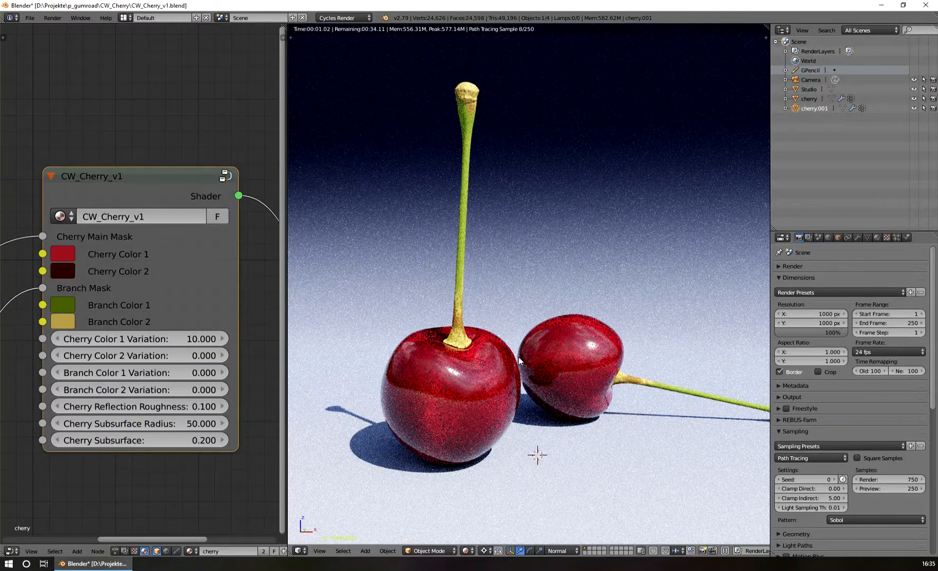
pyautogui.moveTo(541, 316); pyautogui.dragTo(516, 349, button='middle')
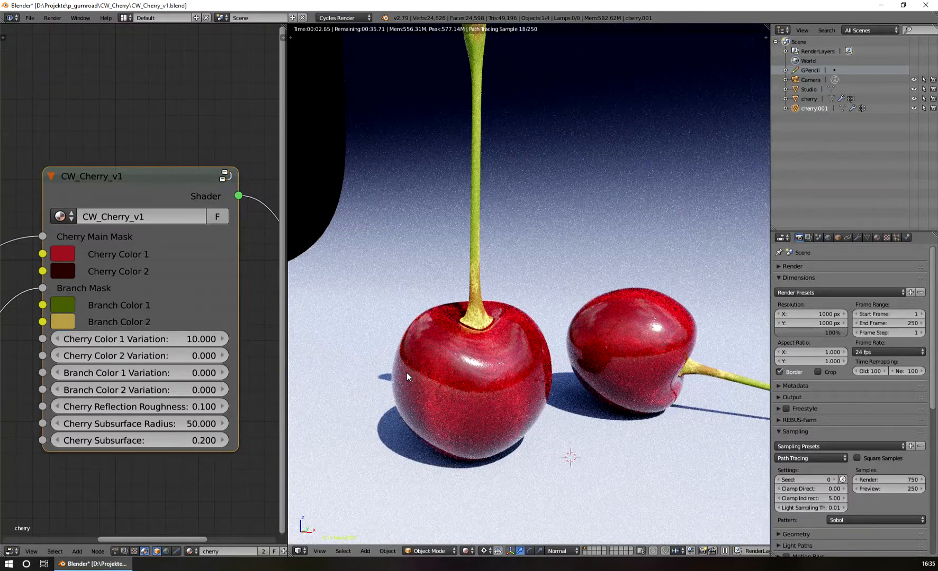
pyautogui.press('KP_0')
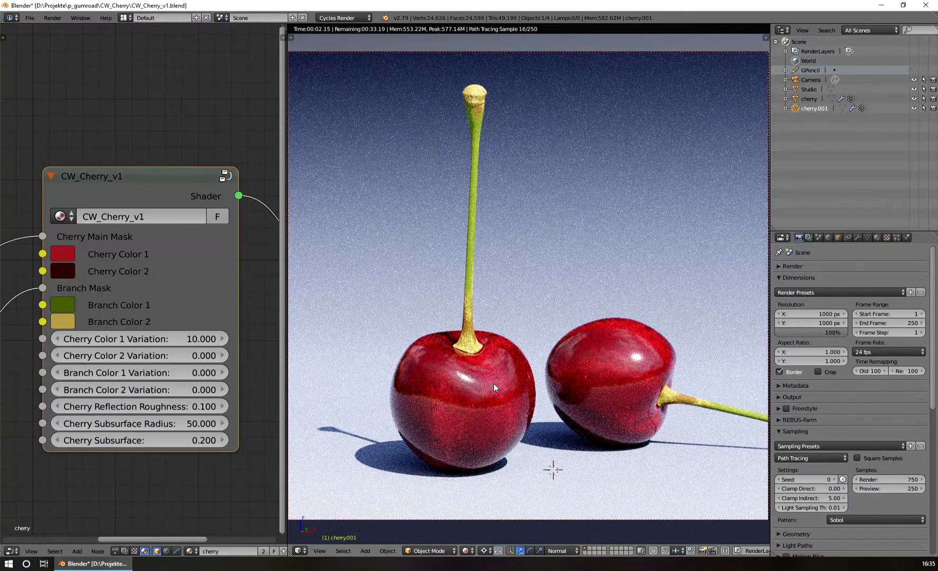
# - Move the cherry_mask and branch_mask Attribute nodes closer to the CW_Cherry_v1 group node
pyautogui.scroll(-2, 123, 271)
pyautogui.moveTo(125, 272); pyautogui.dragTo(214, 280, button='middle')
pyautogui.scroll(-1, 187, 278)
pyautogui.scroll(-1, 187, 278)
pyautogui.moveTo(37, 243); pyautogui.dragTo(82, 221)
pyautogui.moveTo(35, 334); pyautogui.dragTo(86, 318)
pyautogui.scroll(-1, 204, 326)
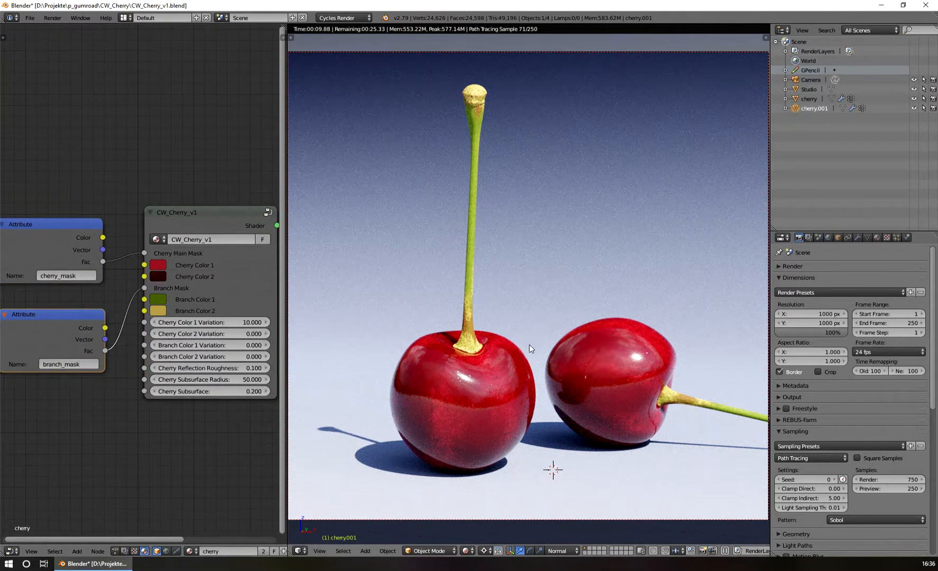
# - Limit the rendered preview to a border region around the upright cherry and its whole stem
pyautogui.hotkey('shift', 'z')
pyautogui.scroll(-1, 178, 310)
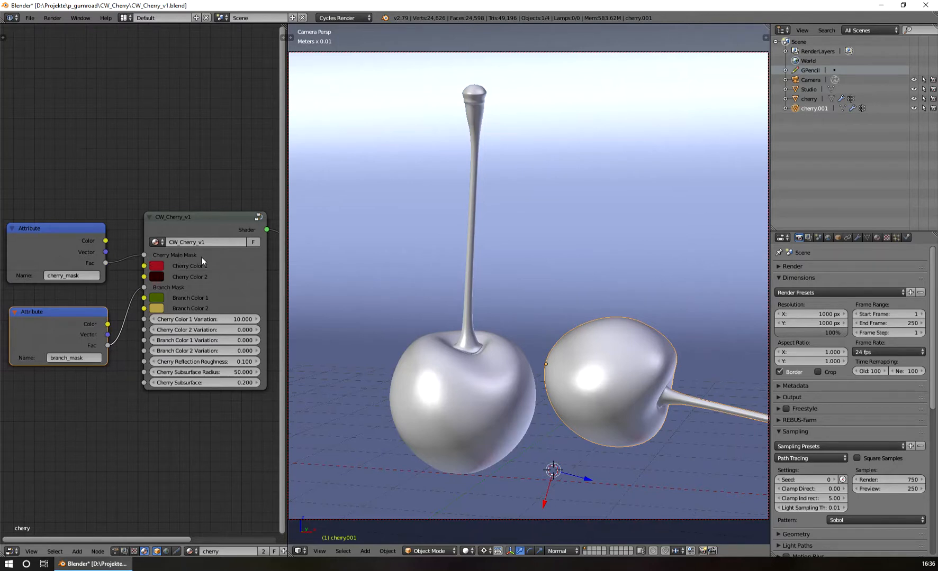
pyautogui.scroll(1, 181, 292)
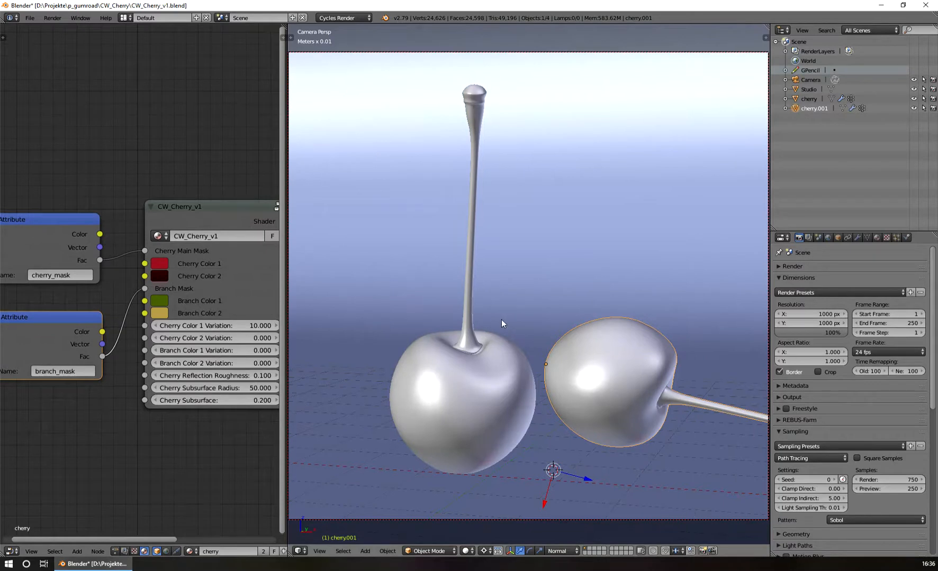
pyautogui.hotkey('ctrl', 'b')
pyautogui.moveTo(367, 69); pyautogui.dragTo(560, 484)
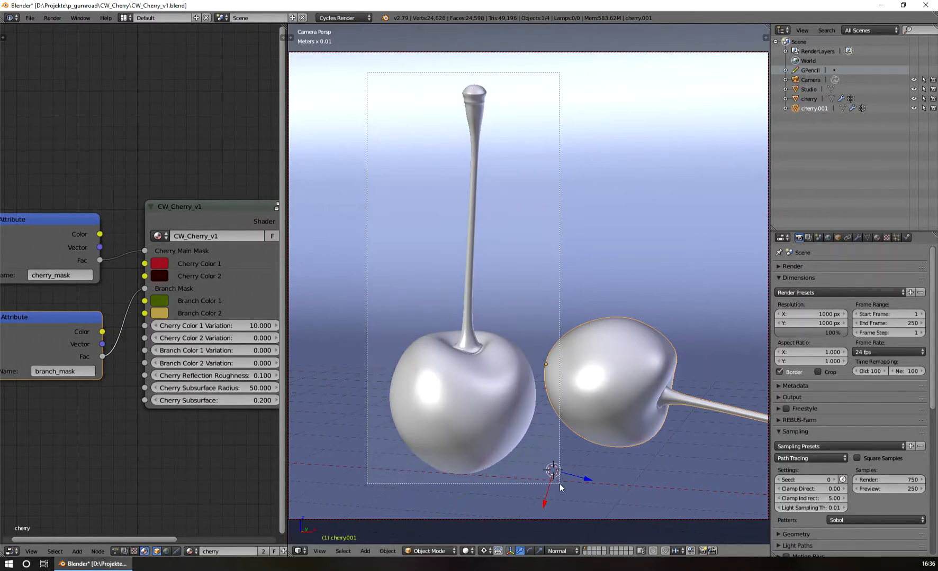
pyautogui.hotkey('shift', 'z')
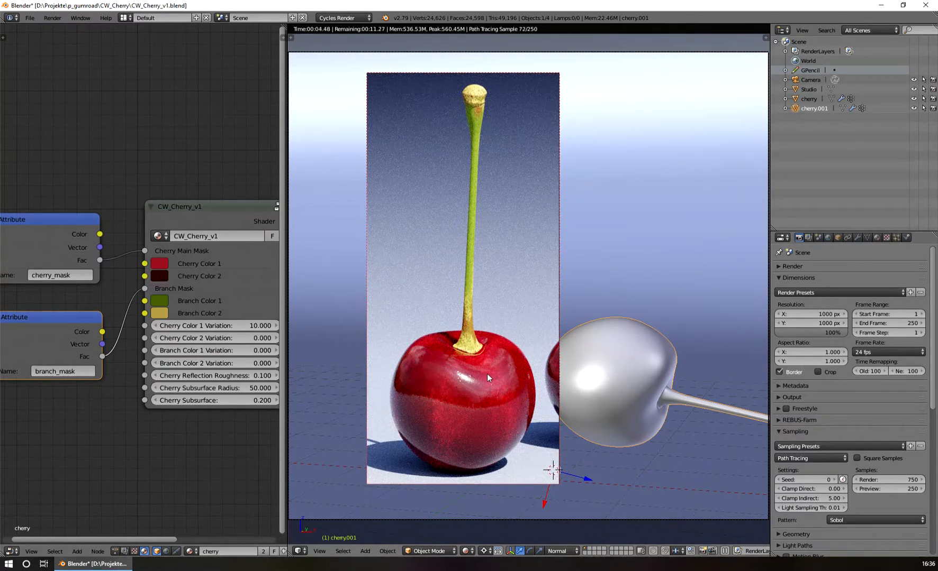
# - Show the lying cherry's mesh data with UV Maps collapsed and make the cherry_mask vertex color layer active
pyautogui.click(866, 237)
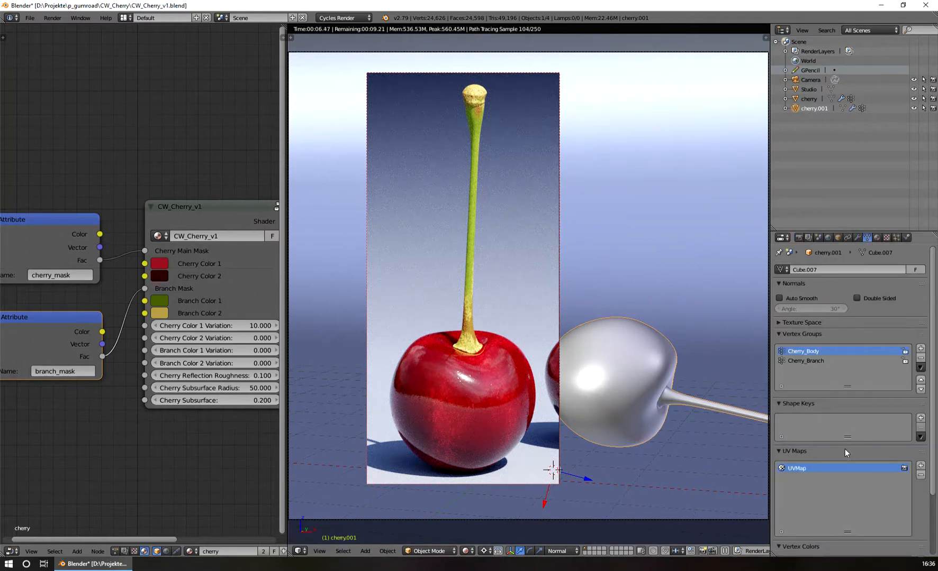
pyautogui.click(789, 451)
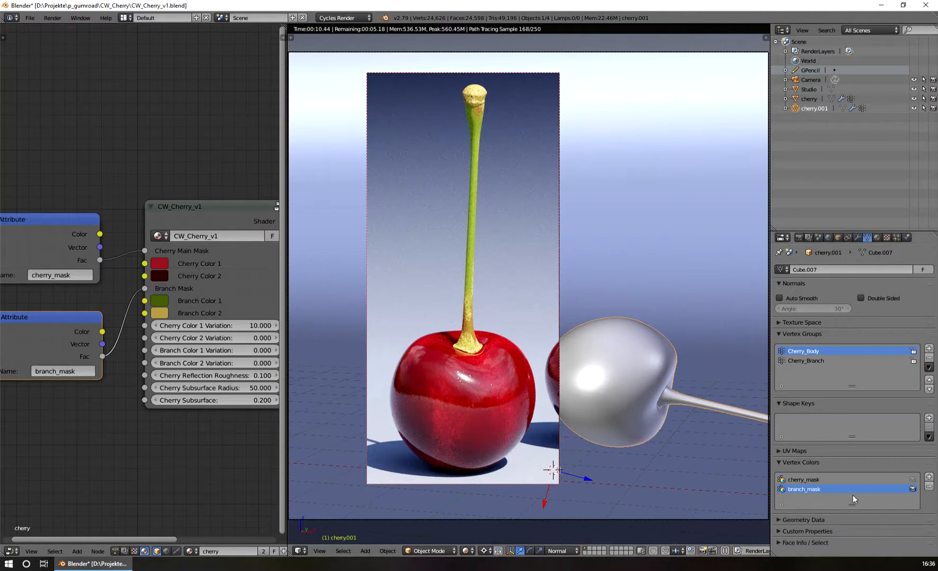
pyautogui.click(822, 481)
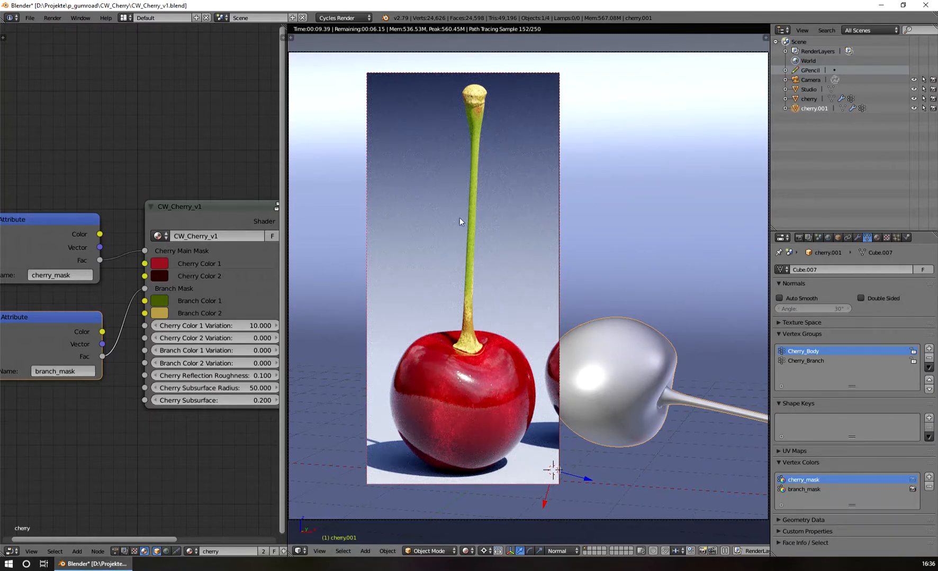
# - View the lying cherry's cherry_mask in Vertex Paint mode with solid shading and return to Object Mode
pyautogui.hotkey('shift', 'z')
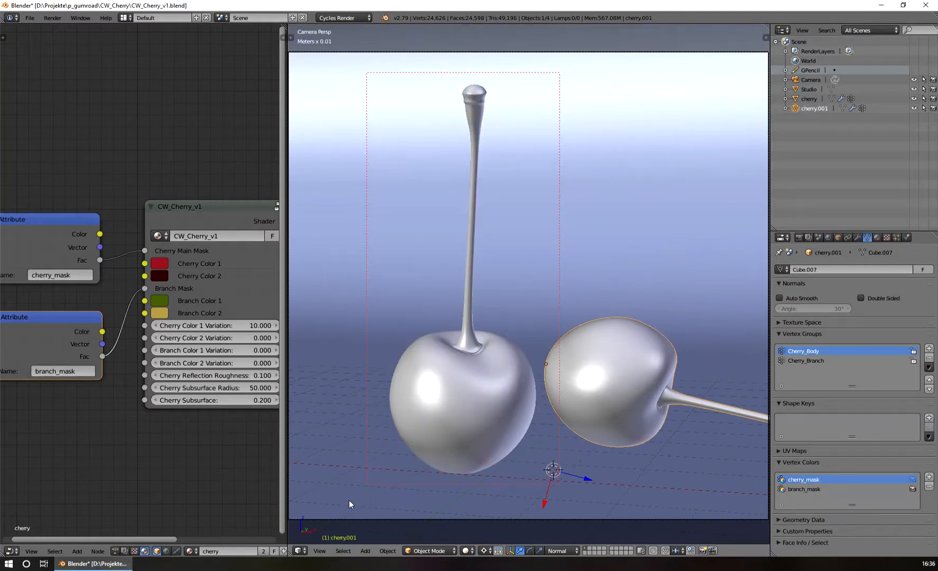
pyautogui.click(418, 552)
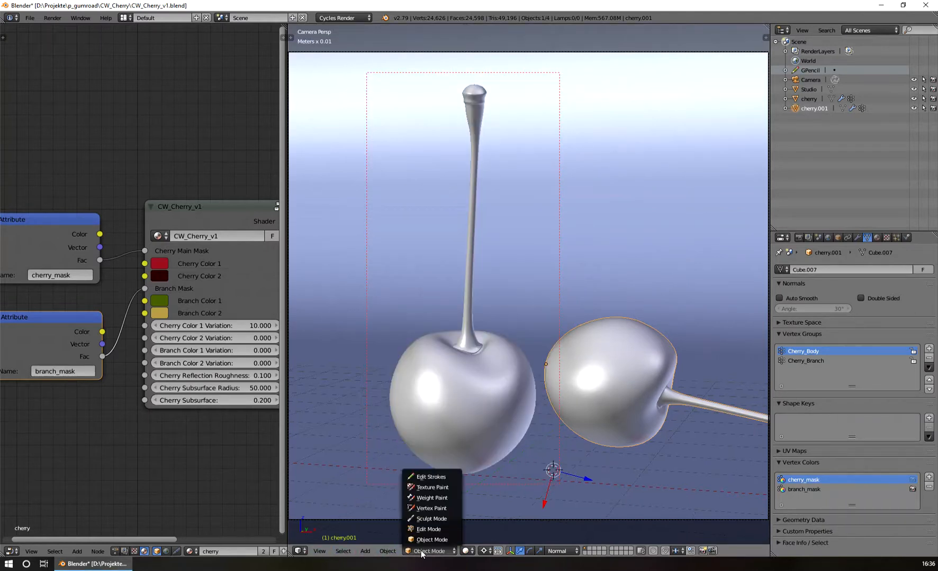
pyautogui.click(431, 508)
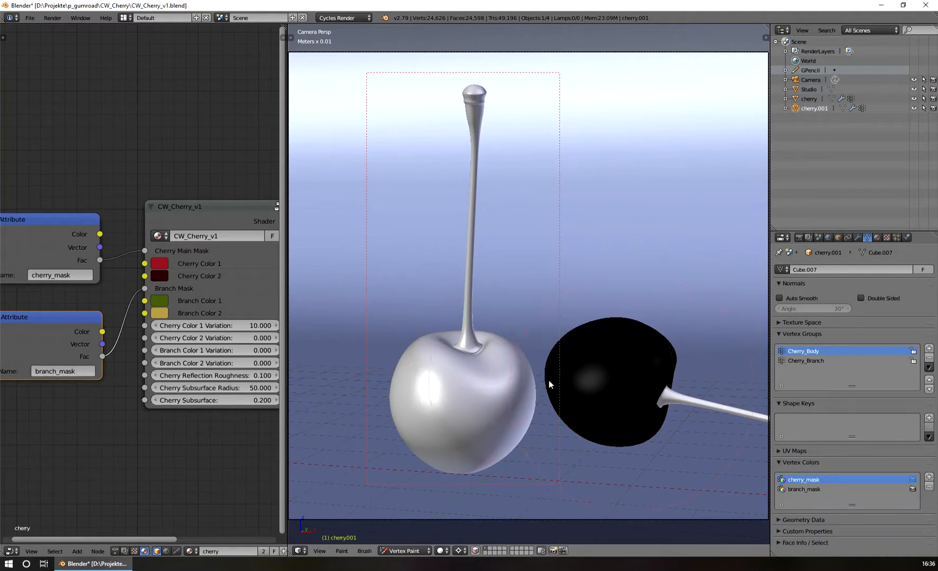
pyautogui.click(405, 551)
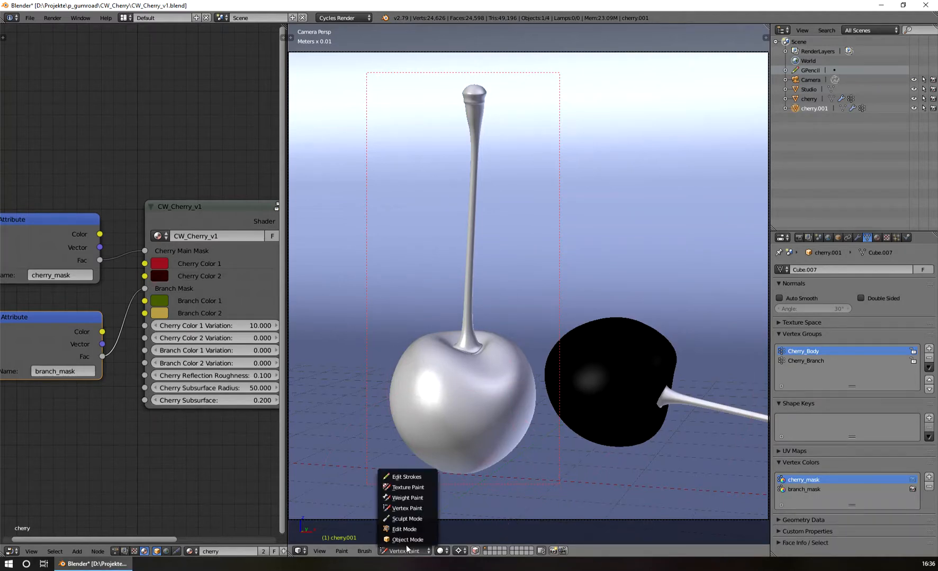
pyautogui.click(410, 537)
# - Select the upright cherry and examine its cherry_mask and branch_mask vertex color layers in Vertex Paint mode
pyautogui.rightClick(479, 402)
pyautogui.click(428, 551)
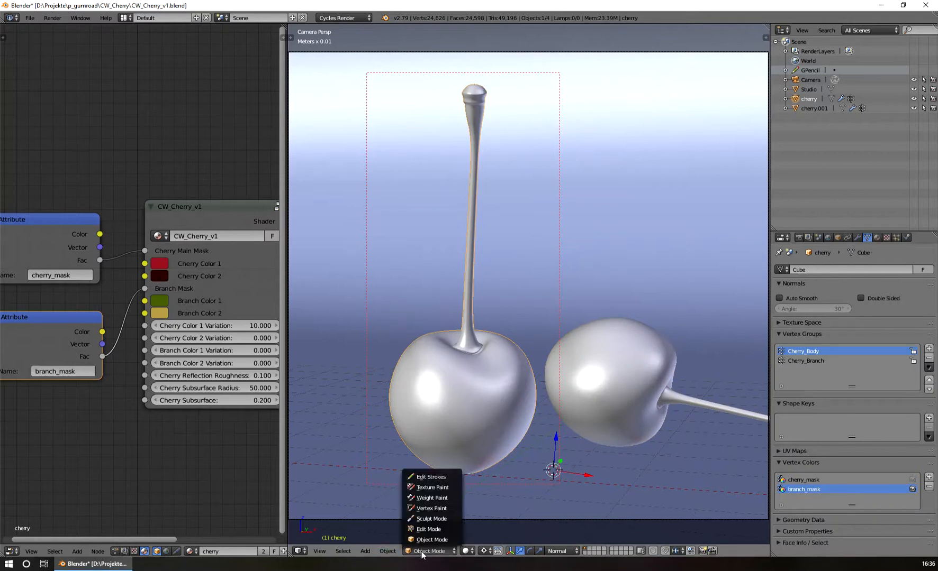
pyautogui.click(444, 509)
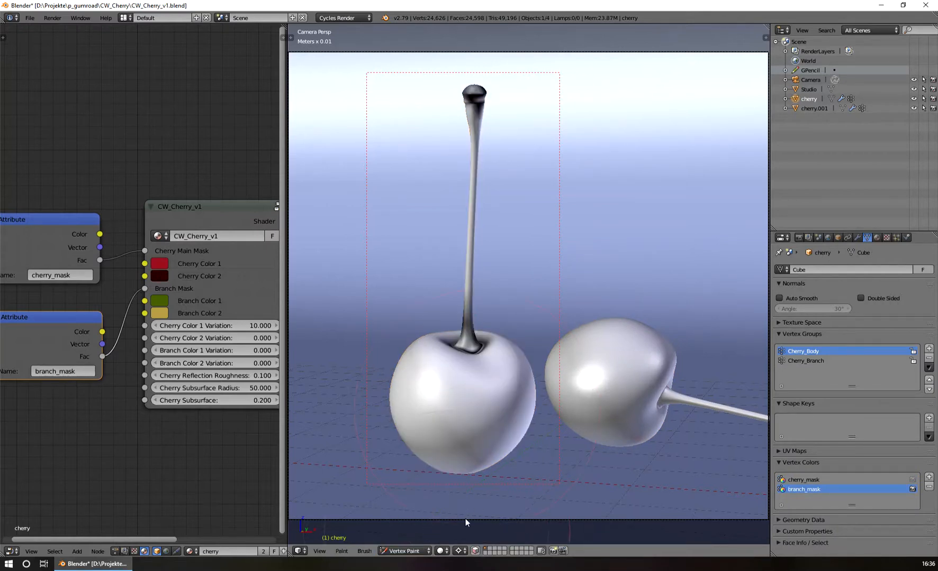
pyautogui.click(818, 480)
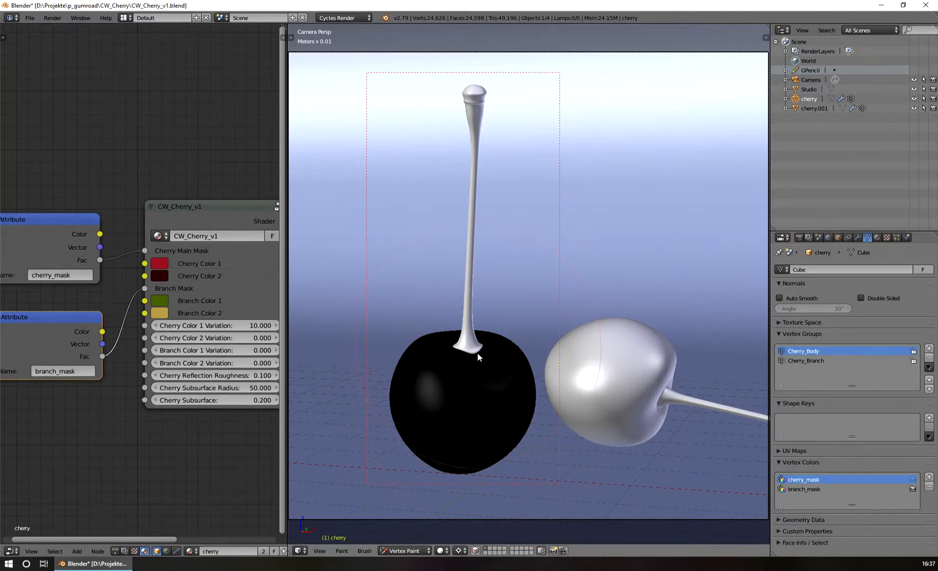
pyautogui.click(827, 490)
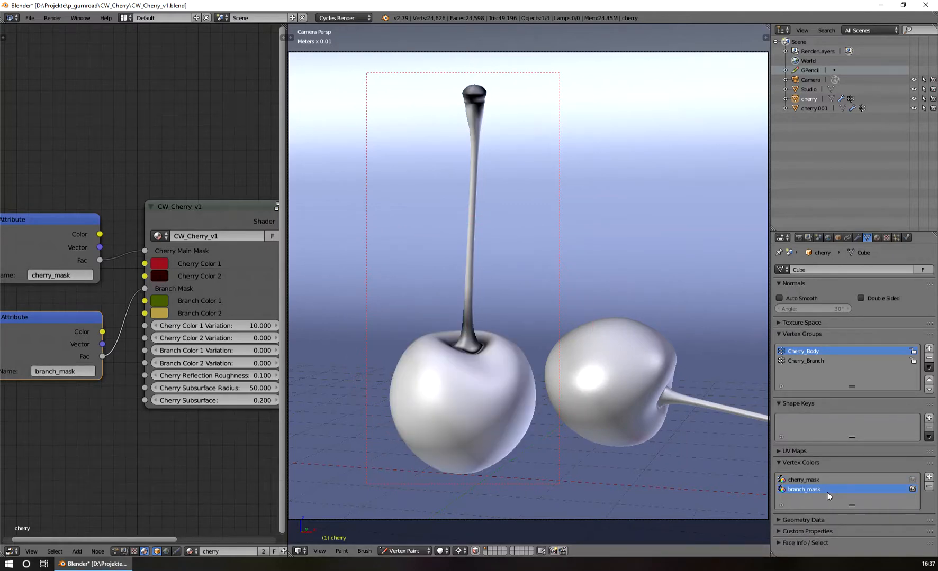
pyautogui.scroll(2, 488, 386)
pyautogui.scroll(-2, 482, 387)
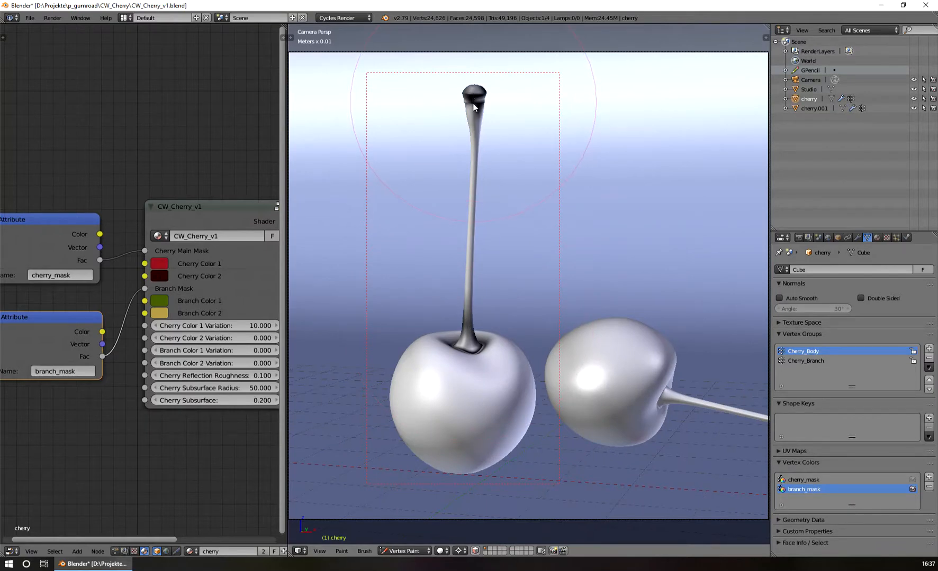
pyautogui.scroll(1, 469, 263)
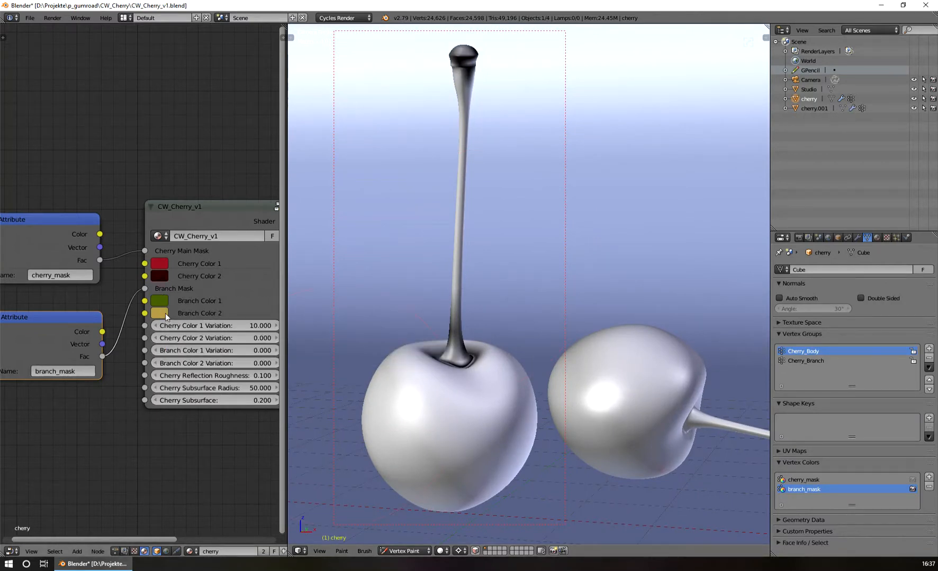
# - Return the upright cherry to Object Mode and show the camera view with rendered shading
pyautogui.click(405, 550)
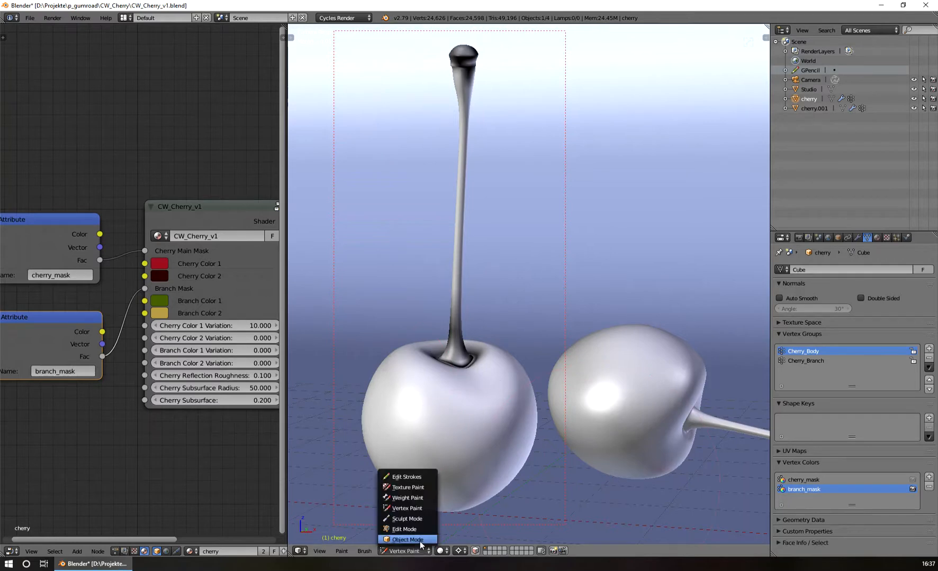
pyautogui.click(407, 540)
pyautogui.press('KP_0')
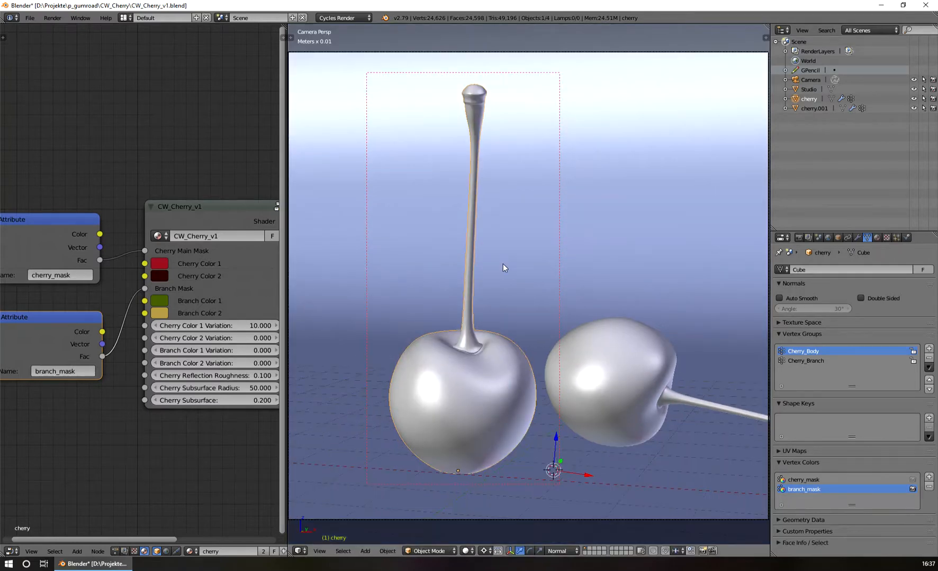
pyautogui.hotkey('shift', 'z')
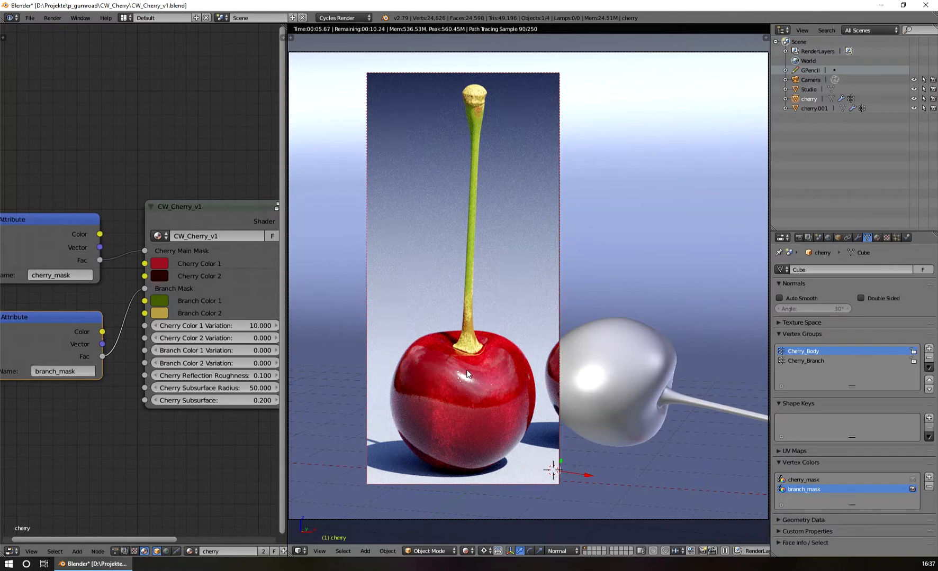
# - Inspect the cherry_mask and branch_mask Attribute nodes and their links to the cherry group node
pyautogui.moveTo(116, 189); pyautogui.dragTo(142, 196, button='middle')
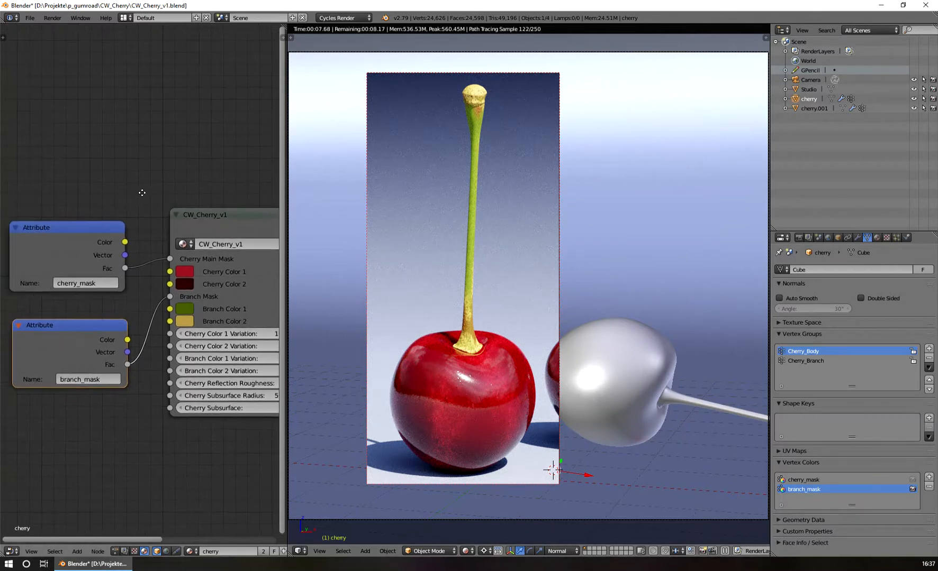
pyautogui.click(94, 227)
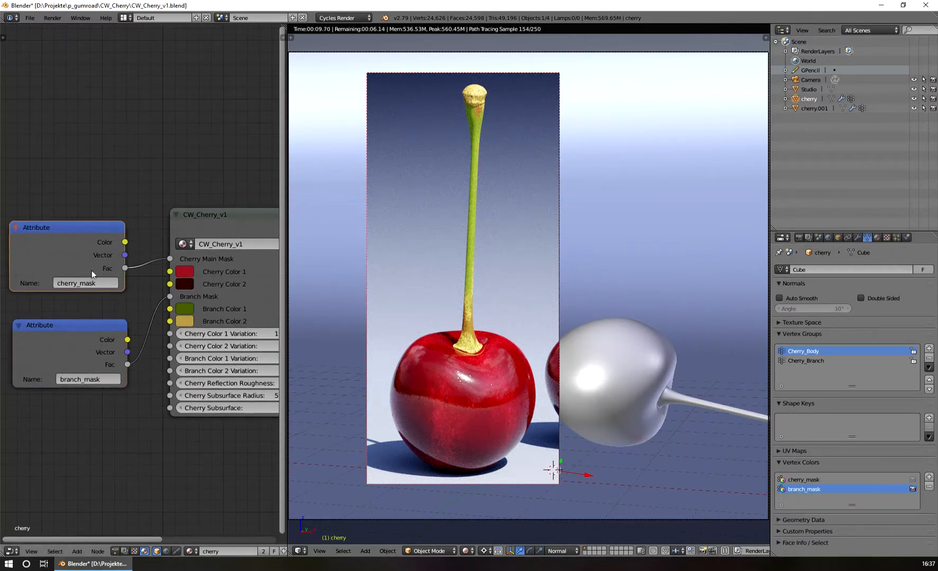
pyautogui.click(85, 324)
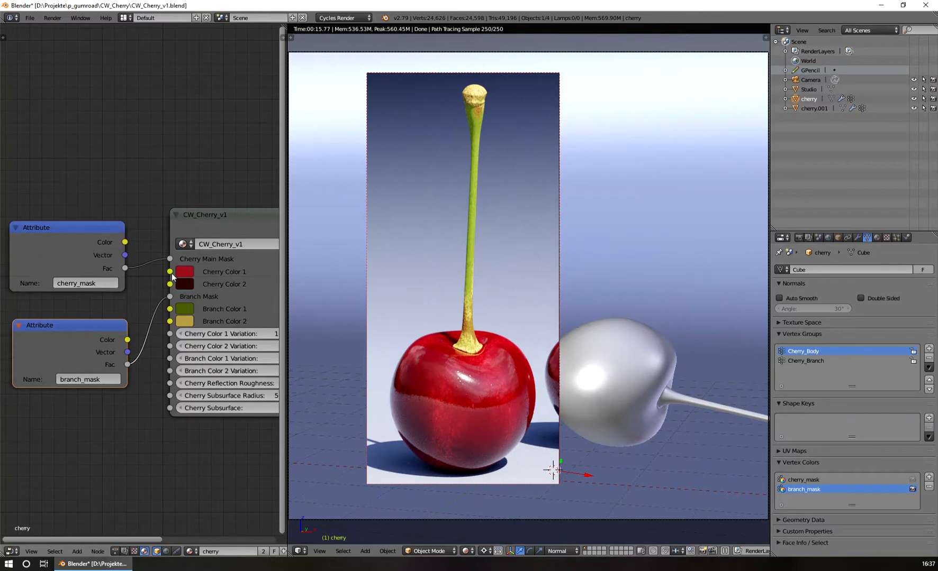
# - Select the CW_Cherry_v1 group node and adjust Cherry Color 1 on the color wheel, ending on a deep red
pyautogui.scroll(3, 138, 270)
pyautogui.moveTo(243, 296); pyautogui.dragTo(170, 288, button='middle')
pyautogui.scroll(1, 141, 304)
pyautogui.scroll(1, 143, 305)
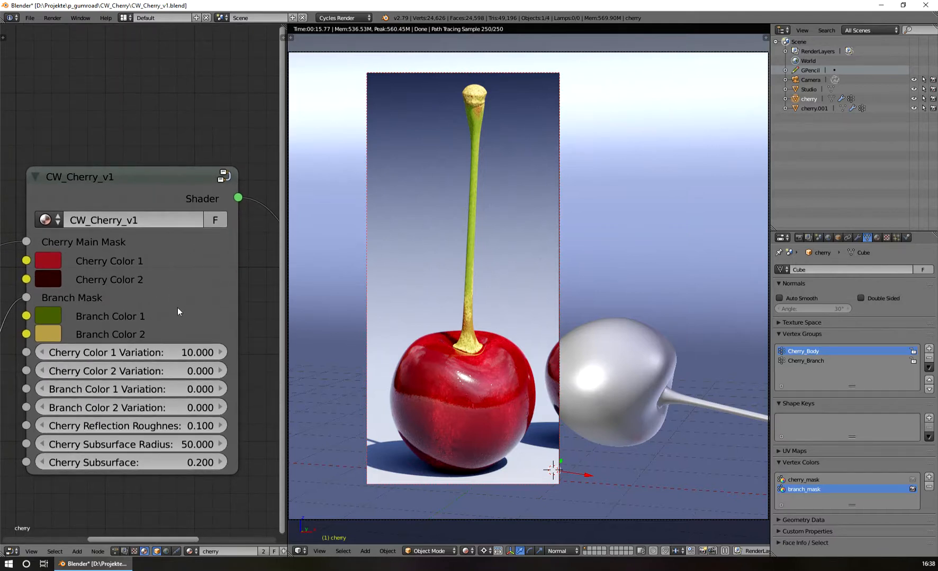
pyautogui.rightClick(172, 181)
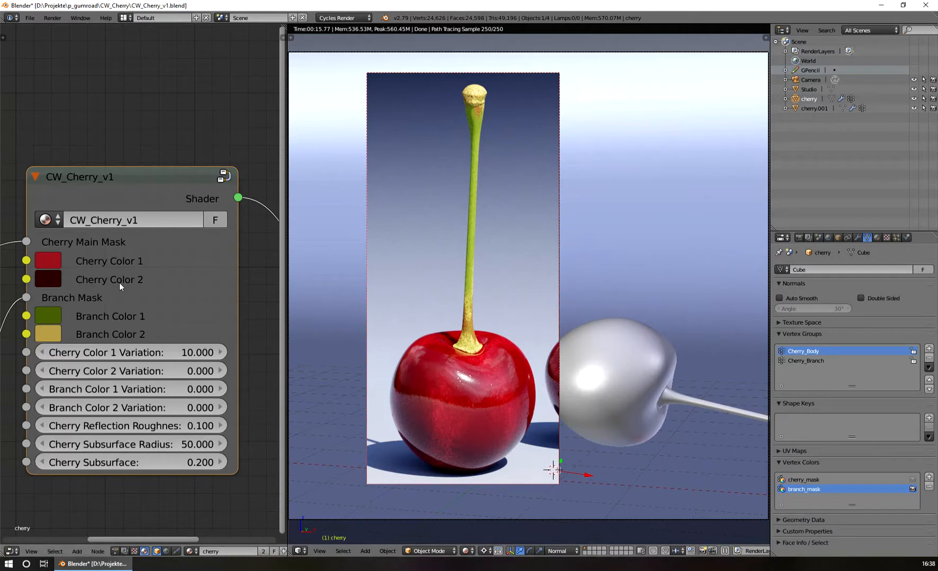
pyautogui.click(58, 259)
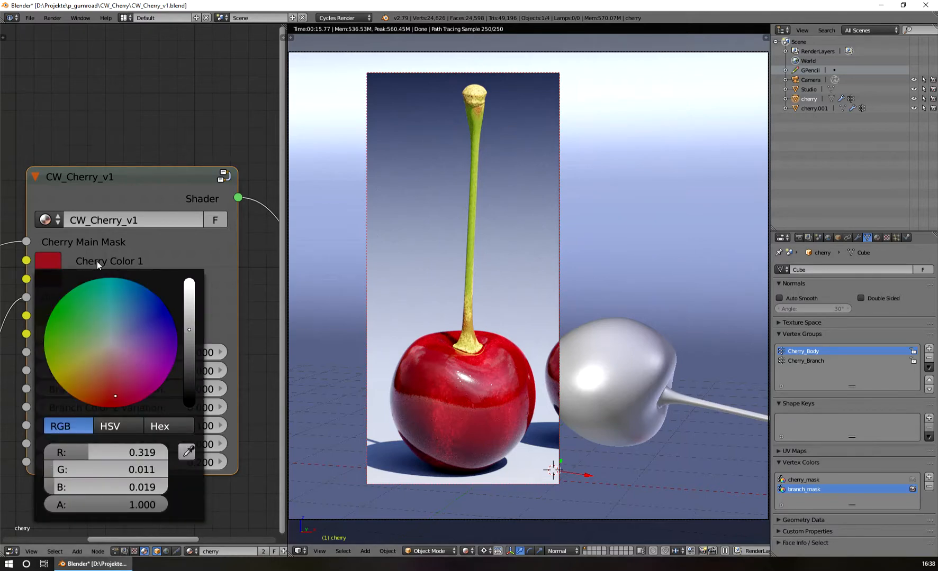
pyautogui.moveTo(129, 341); pyautogui.dragTo(116, 396)
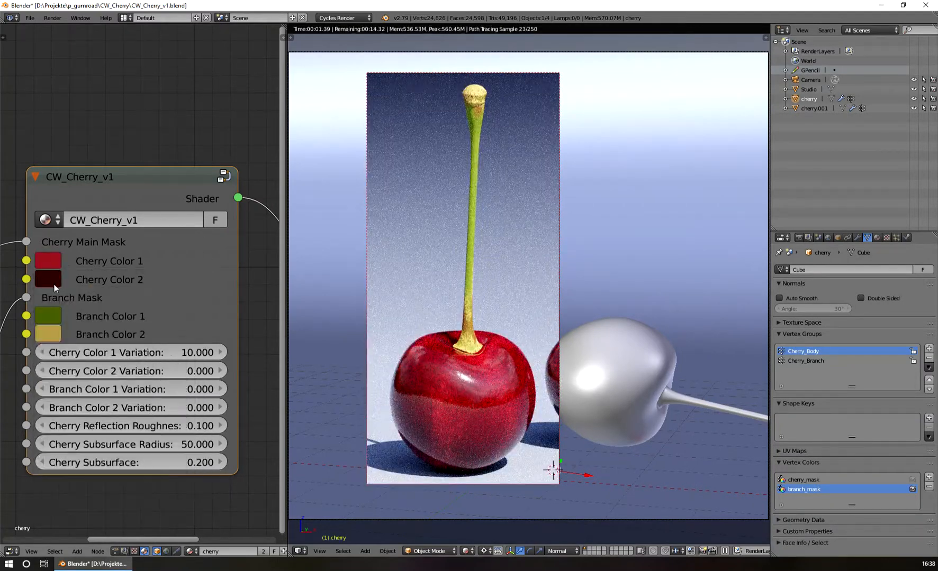
# - Try a different Cherry Color 2 and a magenta Branch Color 2 on the cherry group node
pyautogui.click(54, 284)
pyautogui.moveTo(116, 156); pyautogui.dragTo(133, 53)
pyautogui.rightClick(133, 54)
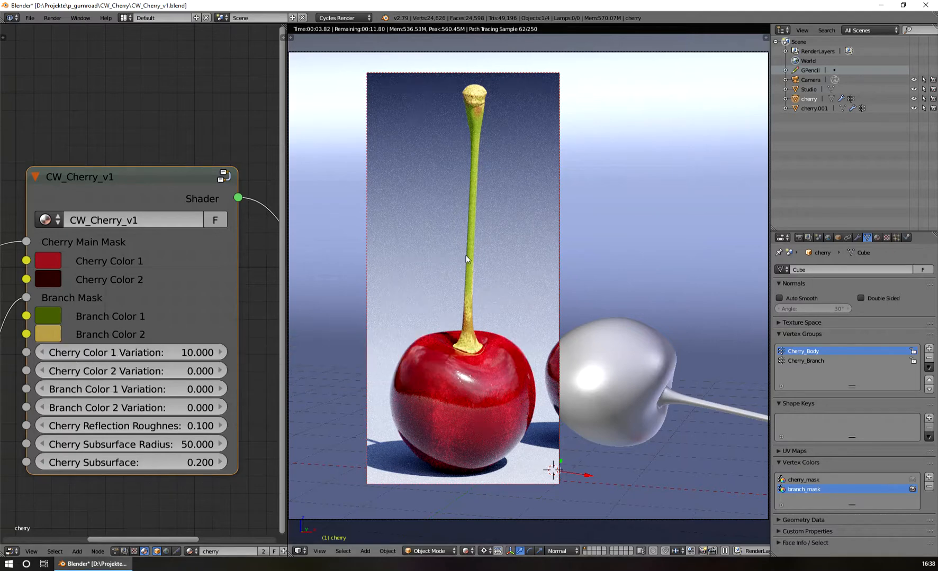
pyautogui.click(47, 328)
pyautogui.click(150, 180)
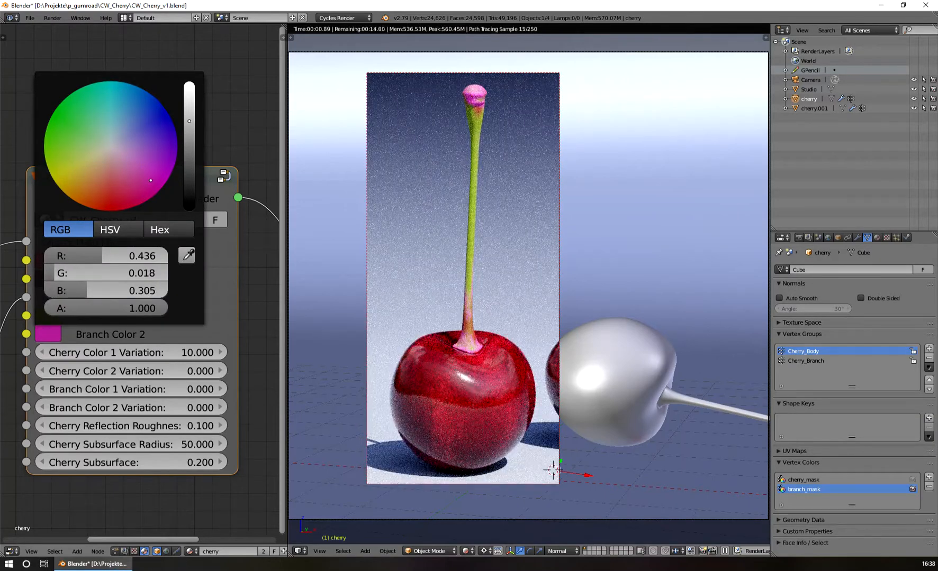
pyautogui.press('Escape')
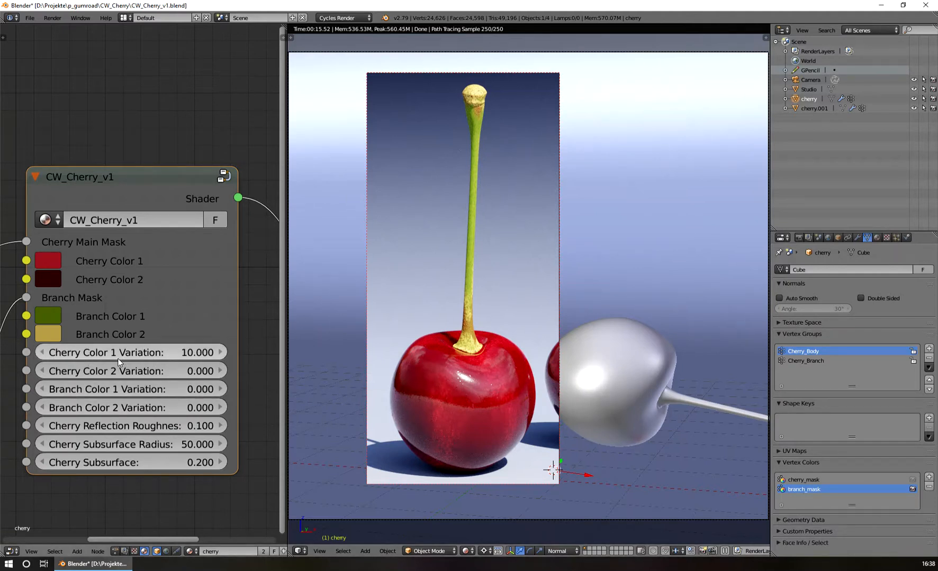
# - Try a Cherry Color 1 Variation of 26.2 and a brighter red for Cherry Color 1
pyautogui.moveTo(110, 359); pyautogui.dragTo(236, 359)
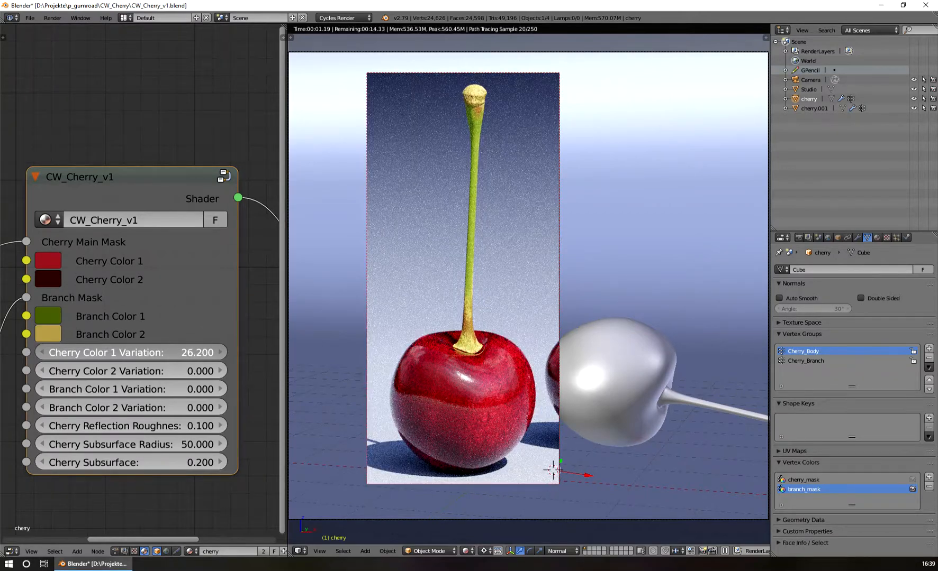
pyautogui.press('Escape')
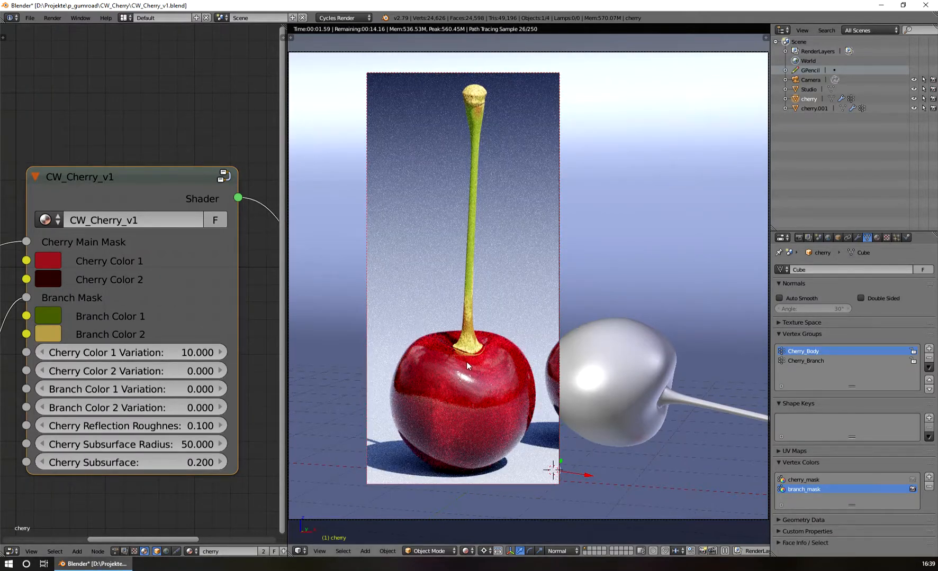
pyautogui.click(54, 259)
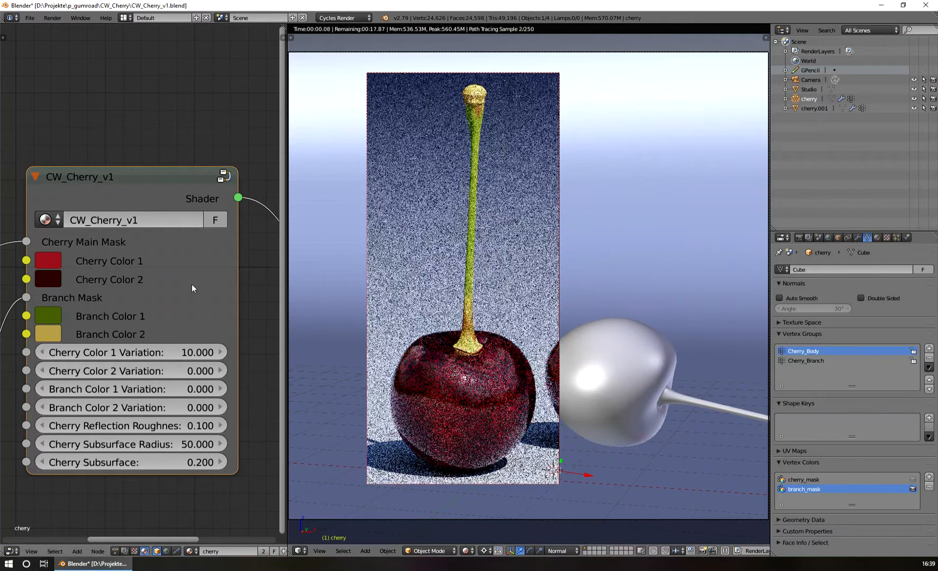
pyautogui.click(55, 263)
pyautogui.moveTo(192, 316); pyautogui.dragTo(190, 280)
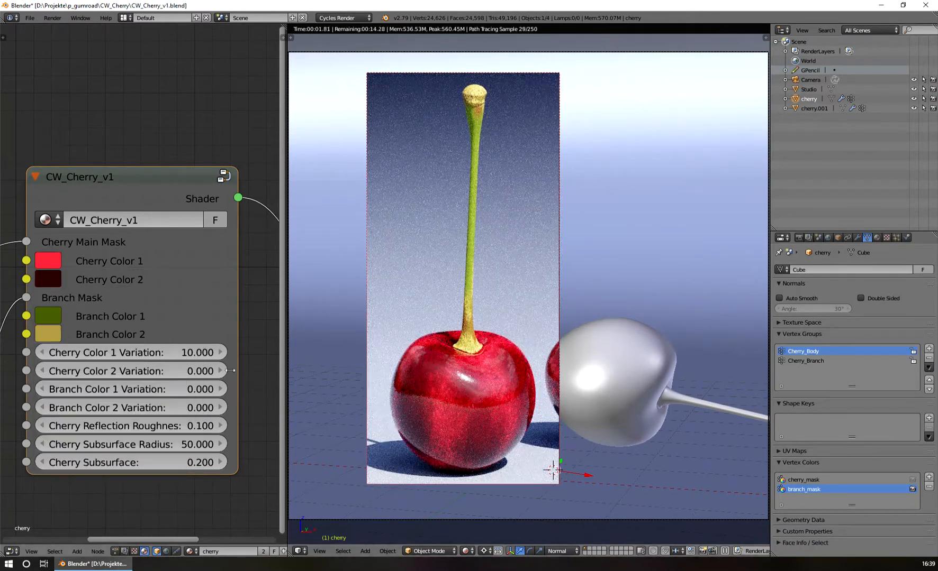
# - Set Cherry Color 1 Variation to 2 and darken Cherry Color 1 to a deep red
pyautogui.moveTo(219, 352); pyautogui.dragTo(177, 353)
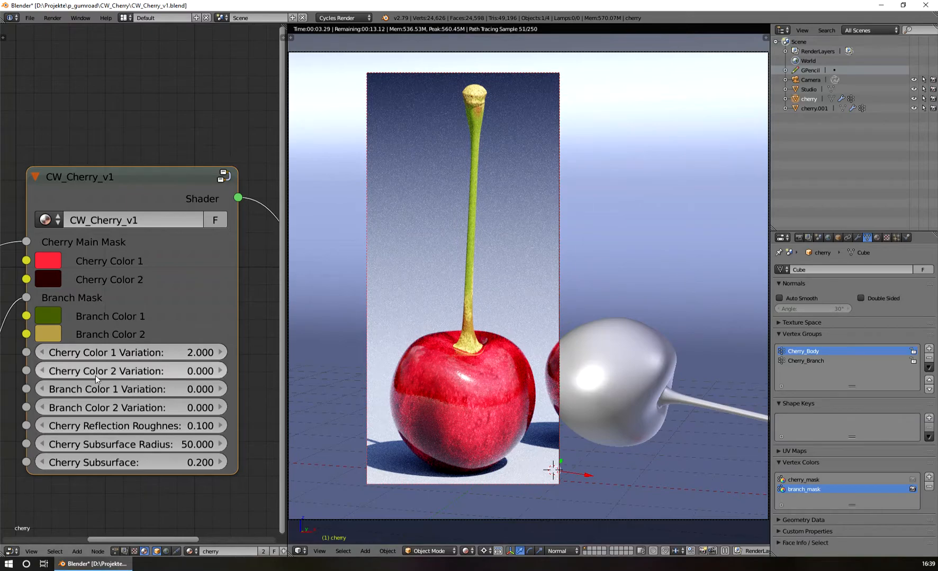
pyautogui.click(49, 263)
pyautogui.moveTo(195, 286); pyautogui.dragTo(190, 318)
# - Get a close-up of the upright cherry's body and limit the render border to its central area
pyautogui.scroll(4, 497, 419)
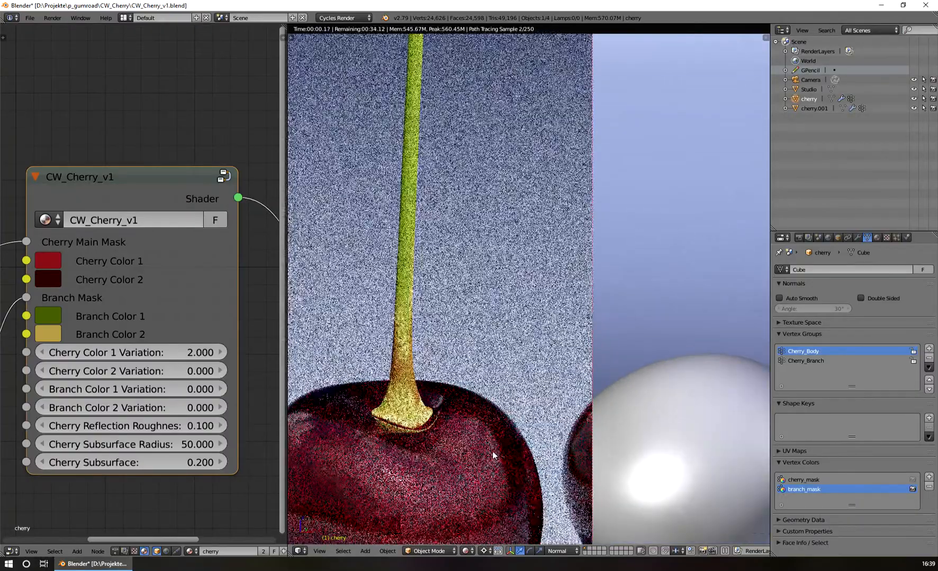
pyautogui.keyDown('shift'); pyautogui.moveTo(509, 392); pyautogui.dragTo(553, 196, button='middle'); pyautogui.keyUp('shift')
pyautogui.scroll(1, 501, 327)
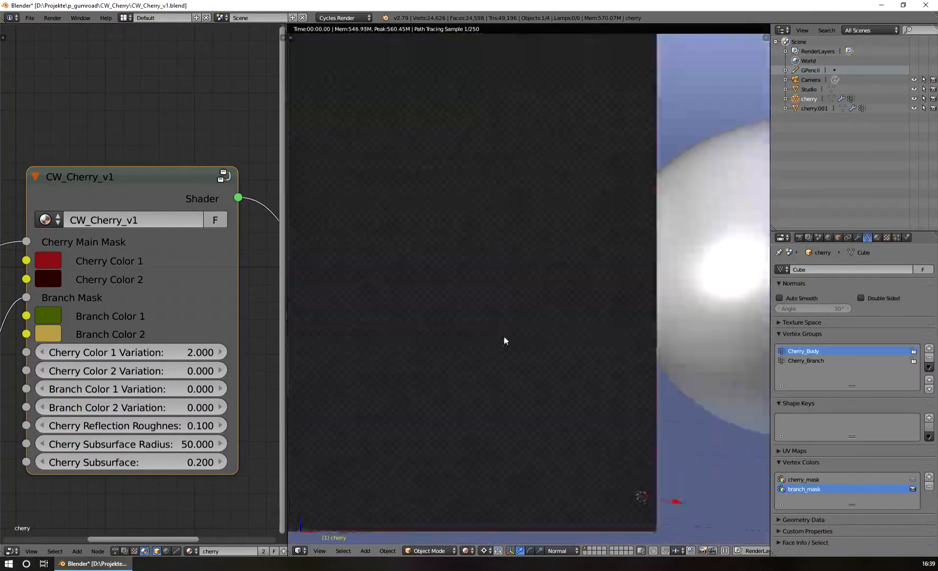
pyautogui.keyDown('shift'); pyautogui.moveTo(503, 337); pyautogui.dragTo(532, 329, button='middle'); pyautogui.keyUp('shift')
pyautogui.hotkey('ctrl', 'b')
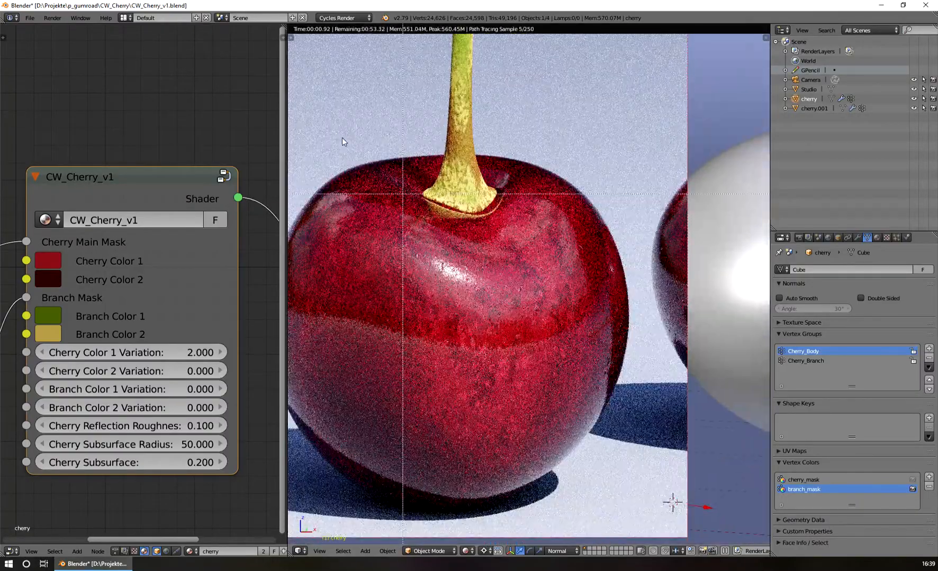
pyautogui.moveTo(343, 138); pyautogui.dragTo(594, 521)
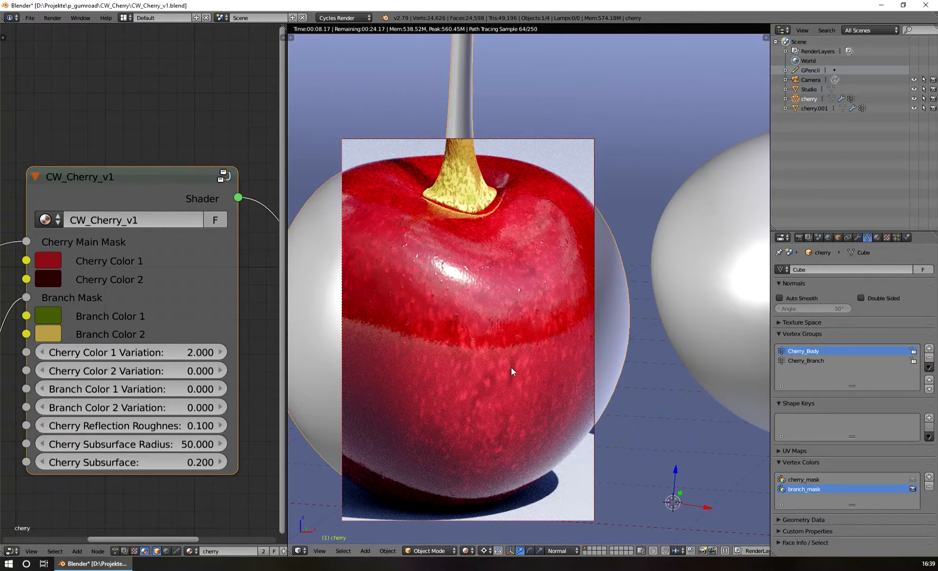
# - Try Cherry Color 2 Variation at 2.3, 8 and 21, and reset it to 0
pyautogui.click(123, 371)
pyautogui.write('2.3')
pyautogui.press('Return')
pyautogui.moveTo(126, 371); pyautogui.dragTo(155, 372)
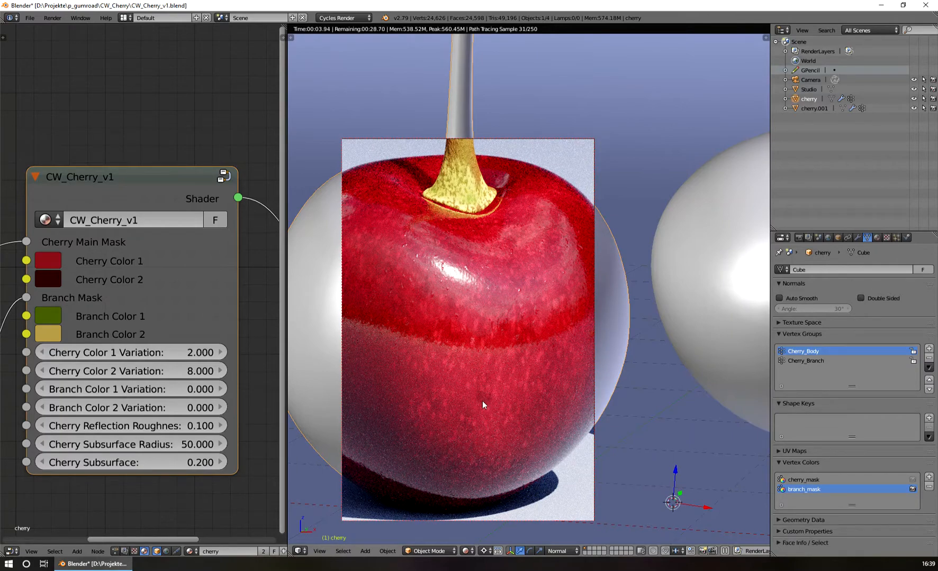
pyautogui.moveTo(182, 371)
pyautogui.mouseDown()
pyautogui.moveTo(215, 371)
pyautogui.moveTo(201, 370)
pyautogui.mouseUp()
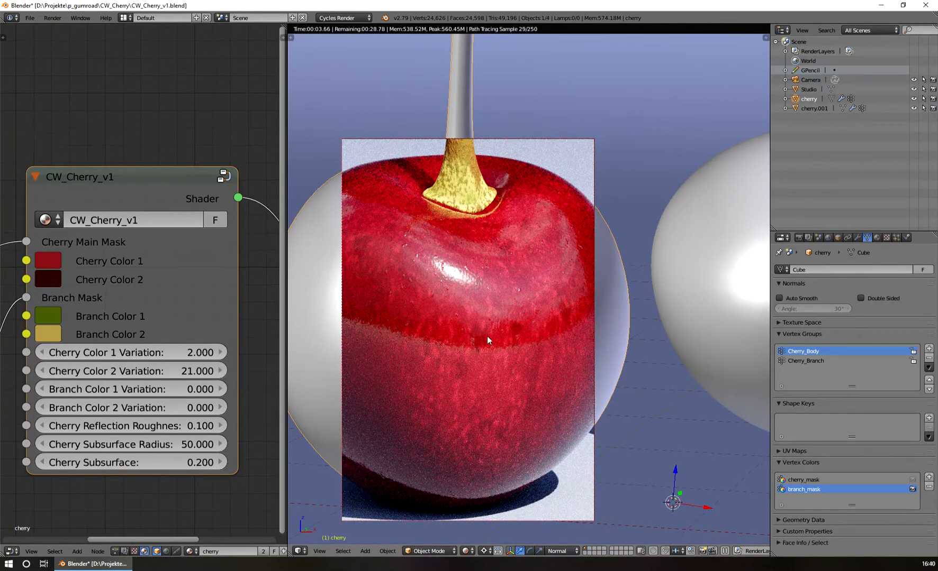
pyautogui.click(122, 373)
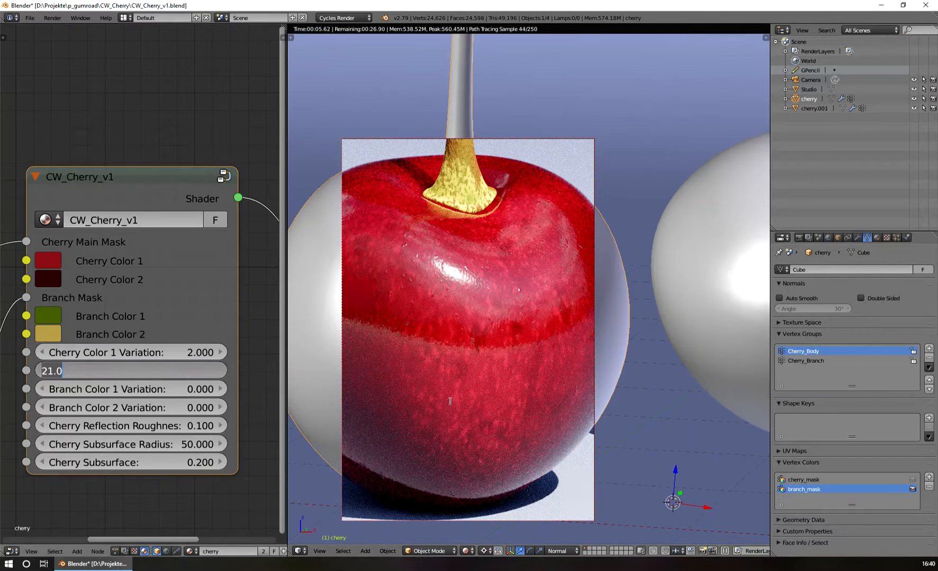
pyautogui.press('Return')
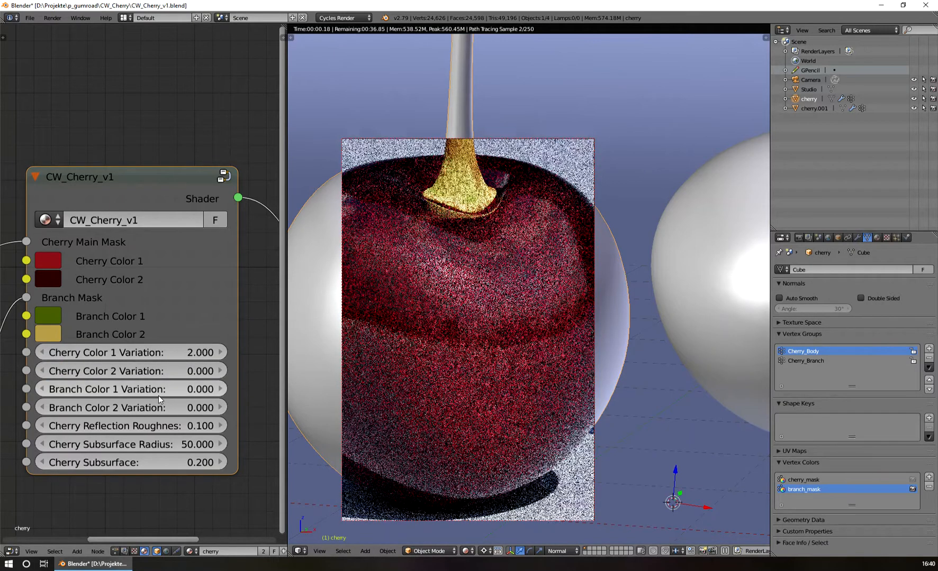
# - Redraw the render border around the lower stem where it joins the upright cherry, viewed close up
pyautogui.scroll(-3, 493, 397)
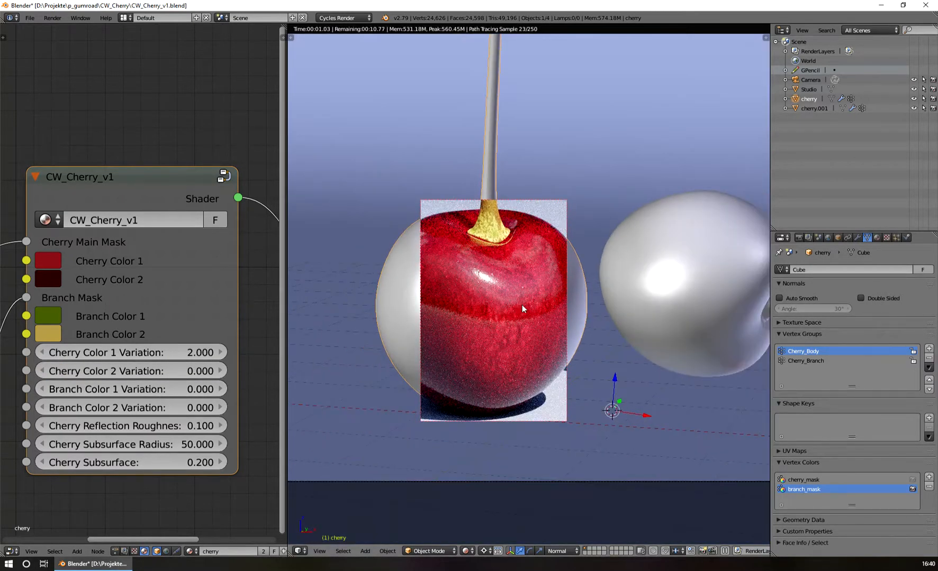
pyautogui.hotkey('ctrl', 'b')
pyautogui.moveTo(353, 178); pyautogui.dragTo(599, 436)
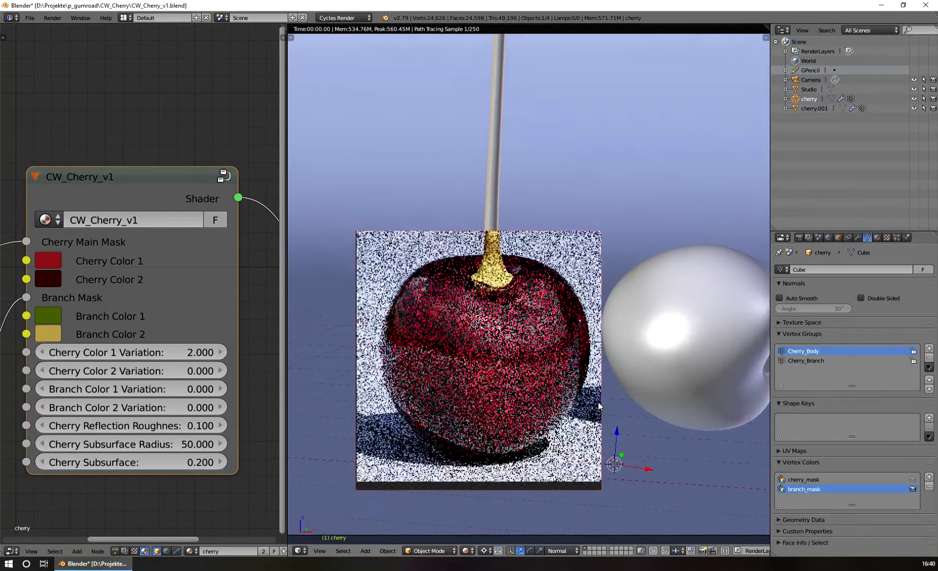
pyautogui.scroll(3, 511, 354)
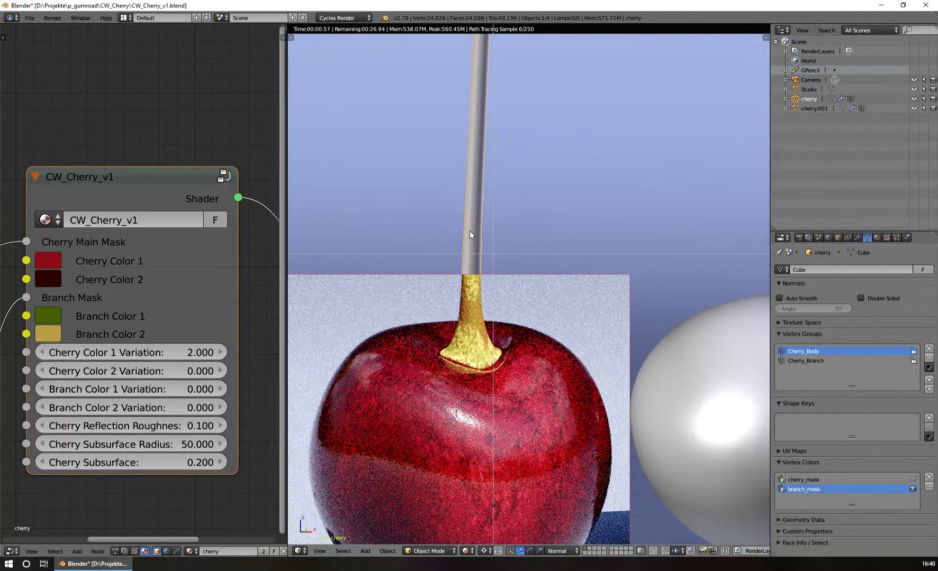
pyautogui.hotkey('ctrl', 'b')
pyautogui.moveTo(521, 359); pyautogui.dragTo(535, 392)
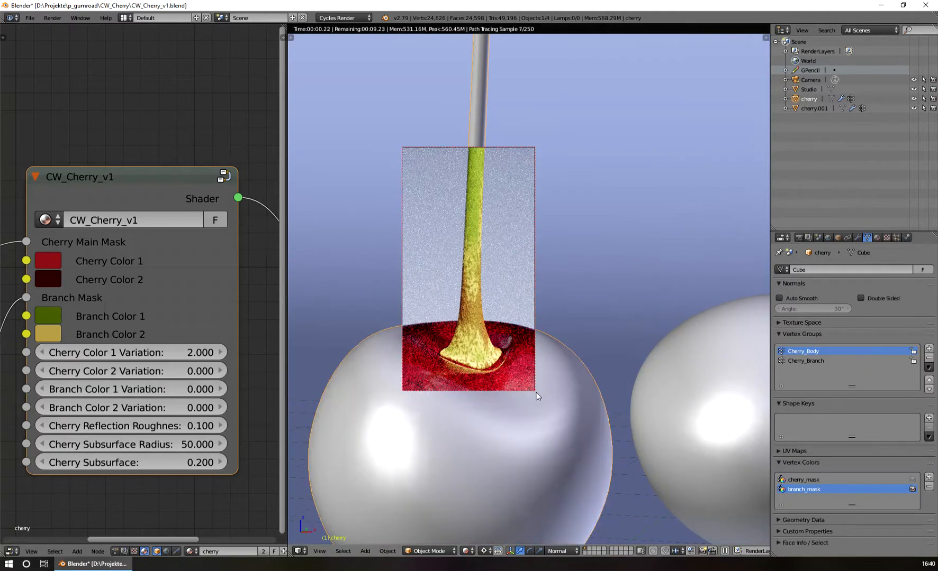
pyautogui.scroll(2, 536, 393)
pyautogui.scroll(3, 513, 373)
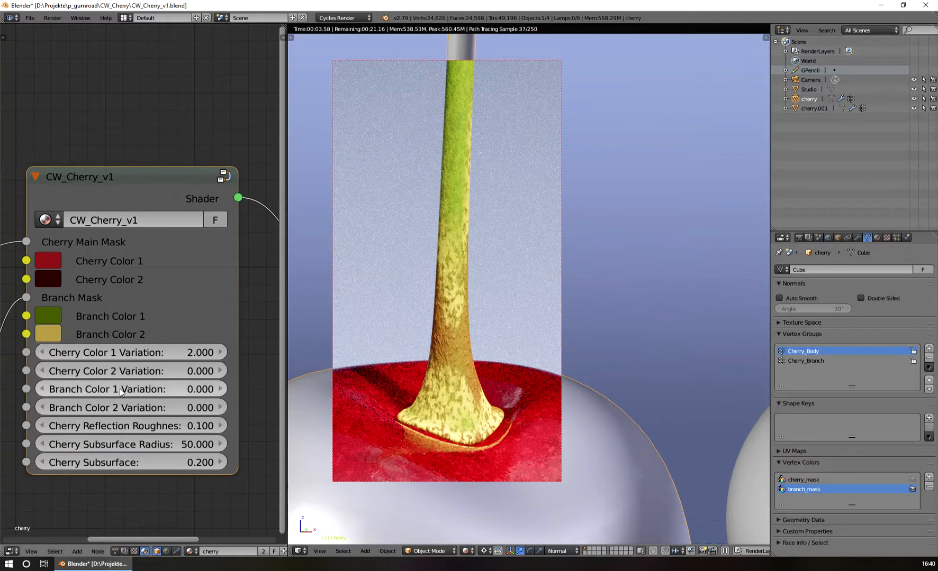
# - Try a Branch Color 1 Variation of 5, undo it, and set the value to 10.1 with the stem in close-up
pyautogui.moveTo(120, 388); pyautogui.dragTo(168, 389)
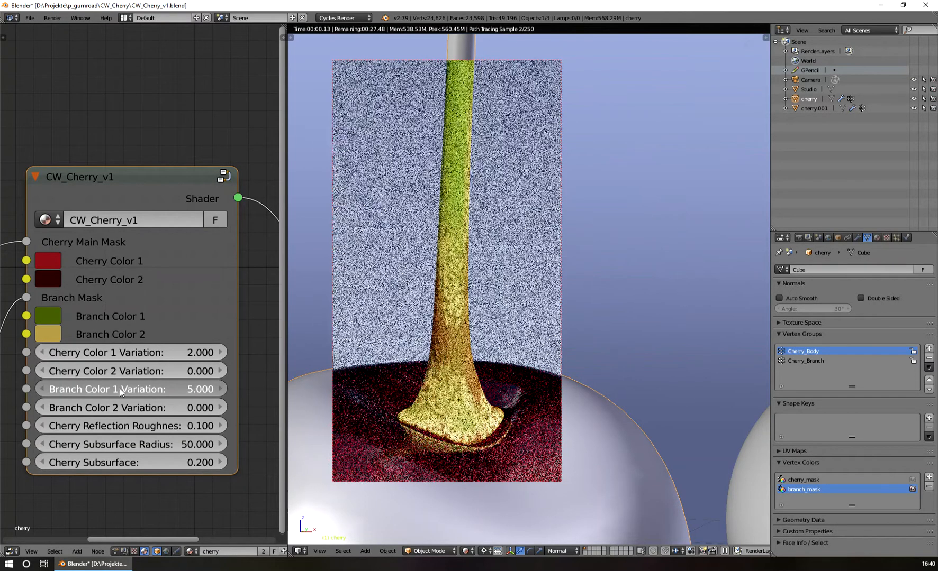
pyautogui.hotkey('ctrl', 'z')
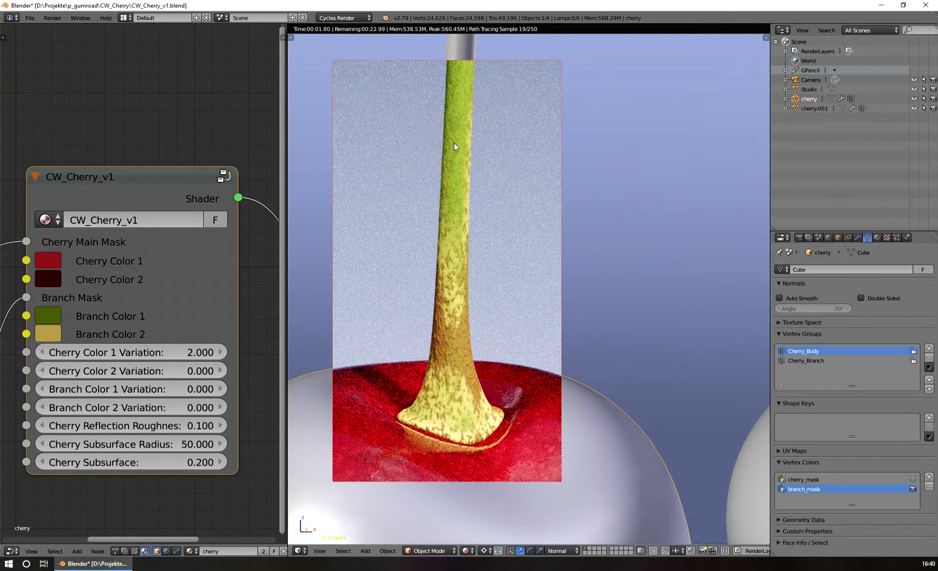
pyautogui.keyDown('shift'); pyautogui.moveTo(492, 112); pyautogui.dragTo(537, 253, button='middle'); pyautogui.keyUp('shift')
pyautogui.scroll(3, 487, 249)
pyautogui.scroll(1, 537, 253)
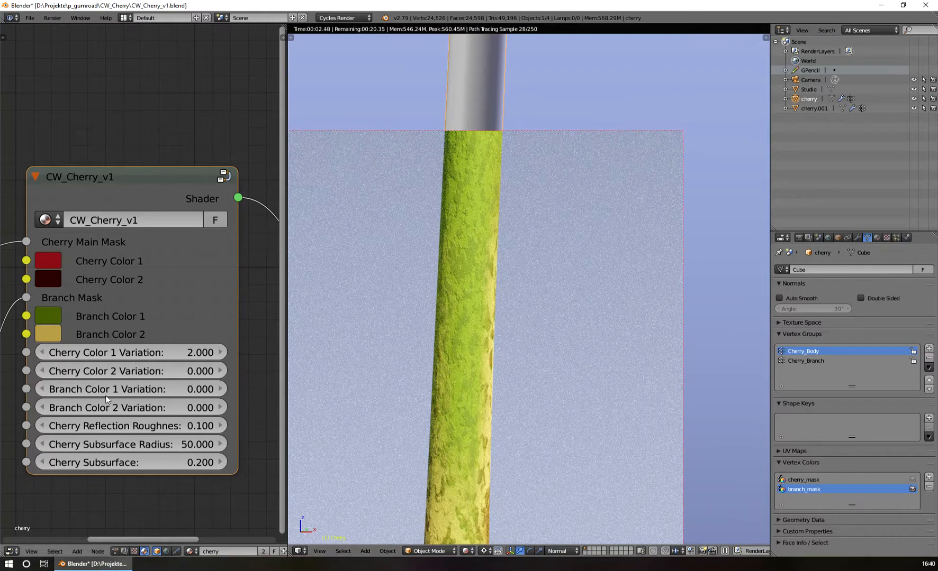
pyautogui.moveTo(108, 389); pyautogui.dragTo(204, 389)
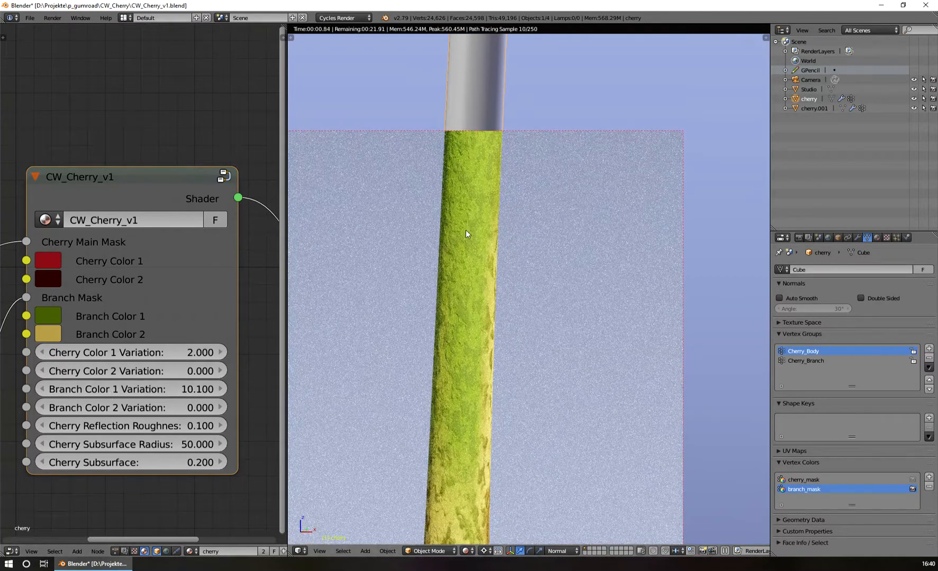
# - Try a Branch Color 2 Variation of 5.3 on the stem base and reset it to 0
pyautogui.scroll(-2, 446, 427)
pyautogui.keyDown('shift'); pyautogui.moveTo(503, 480); pyautogui.dragTo(528, 242, button='middle'); pyautogui.keyUp('shift')
pyautogui.scroll(-1, 532, 383)
pyautogui.keyDown('shift'); pyautogui.moveTo(532, 385); pyautogui.dragTo(526, 367, button='middle'); pyautogui.keyUp('shift')
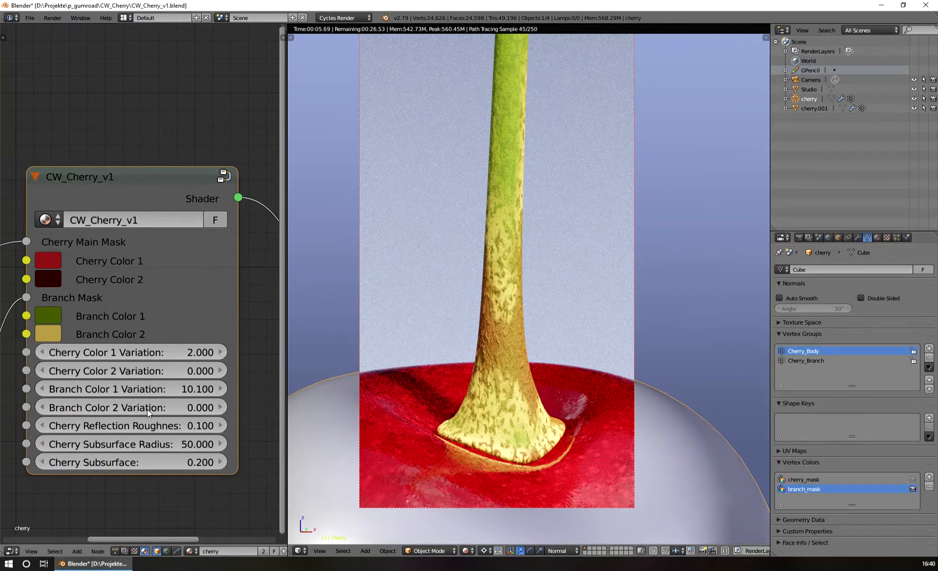
pyautogui.moveTo(147, 410); pyautogui.dragTo(192, 409)
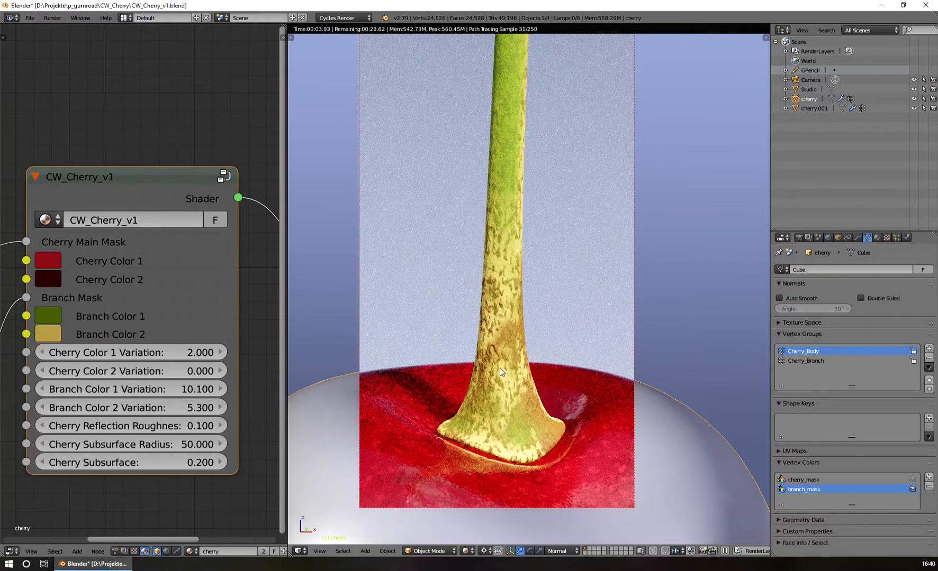
pyautogui.click(181, 410)
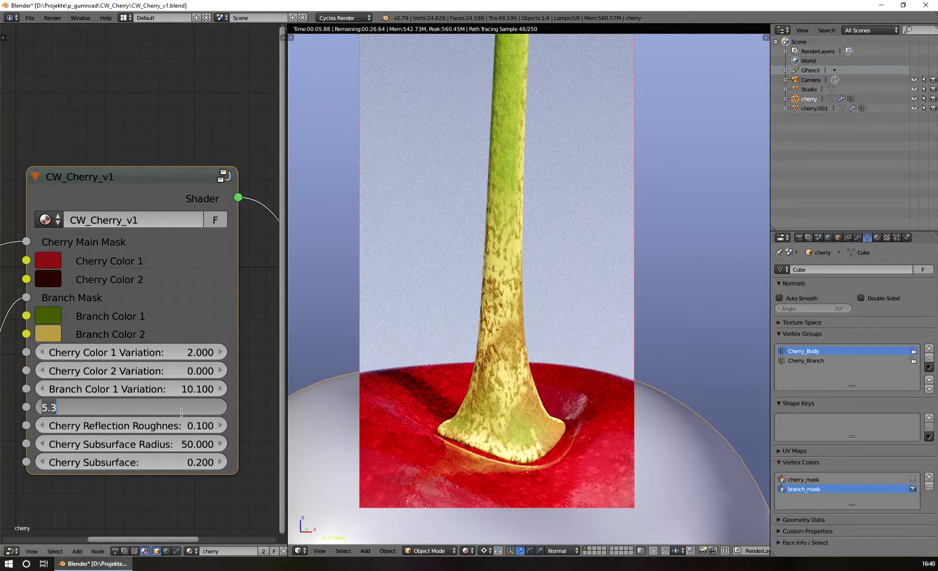
pyautogui.write('0')
pyautogui.press('Return')
# - Bring both cherries into view and redraw the render border around their bodies
pyautogui.scroll(-5, 531, 363)
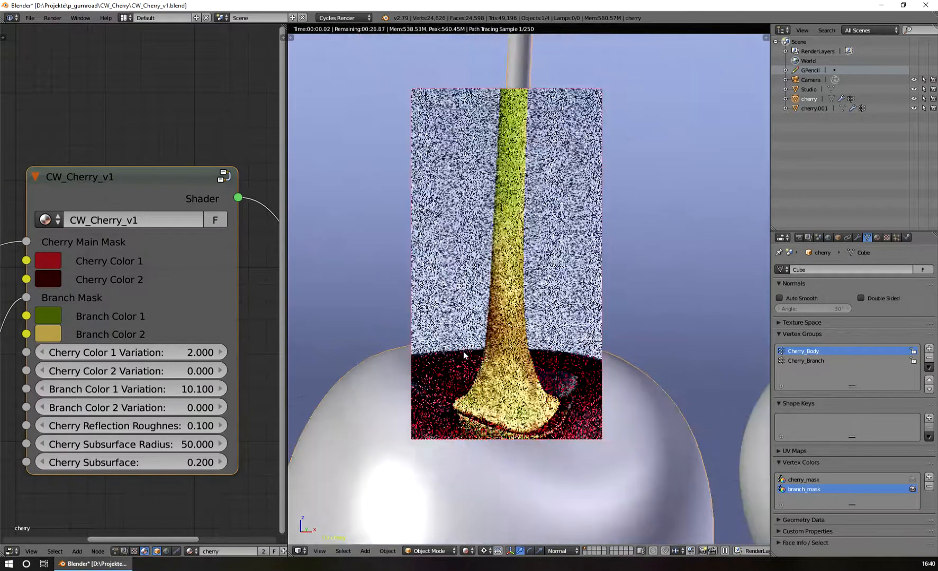
pyautogui.scroll(-2, 526, 366)
pyautogui.moveTo(521, 369); pyautogui.dragTo(472, 321, button='middle')
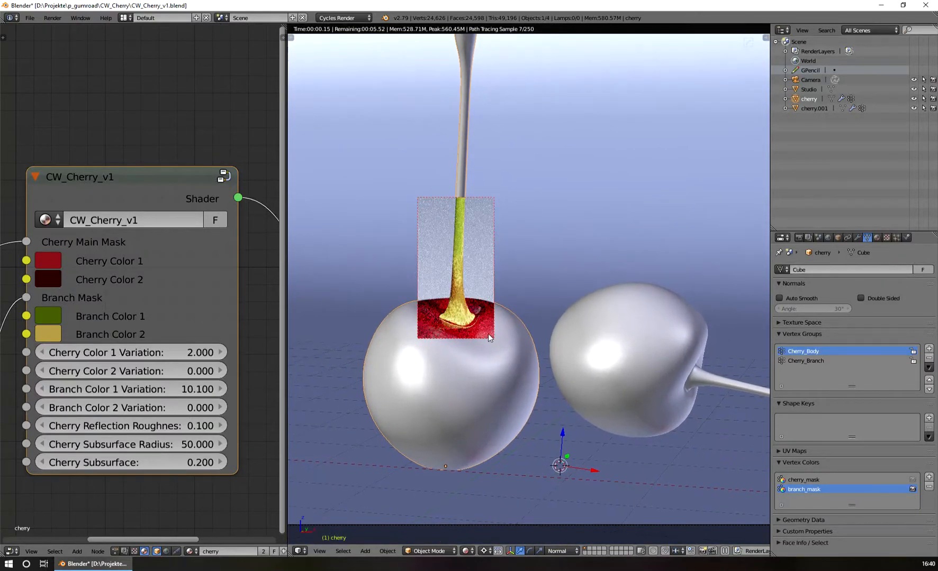
pyautogui.hotkey('ctrl', 'b')
pyautogui.moveTo(355, 264); pyautogui.dragTo(722, 487)
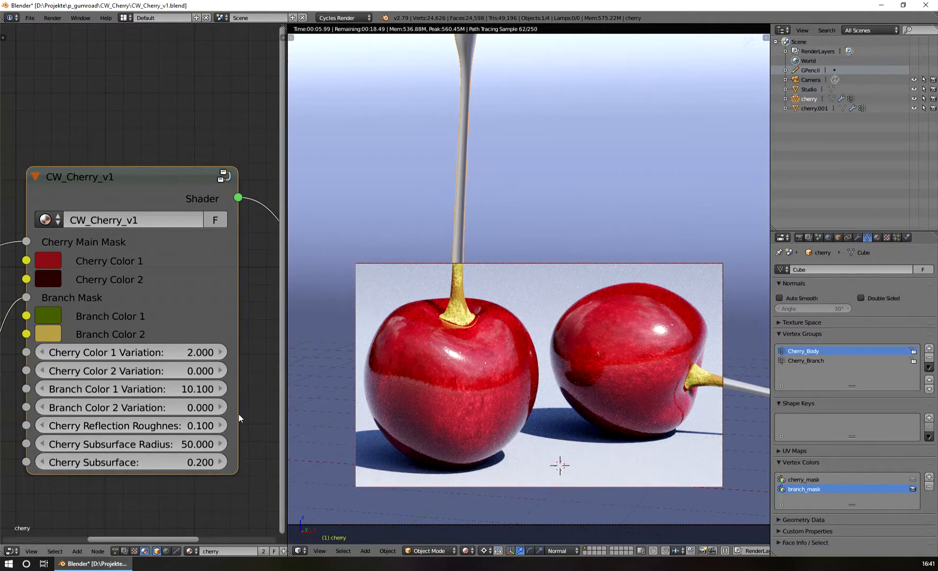
# - Widen the cherry group node and set Cherry Reflection Roughness first to 0, finally to 1
pyautogui.moveTo(241, 416); pyautogui.dragTo(258, 415)
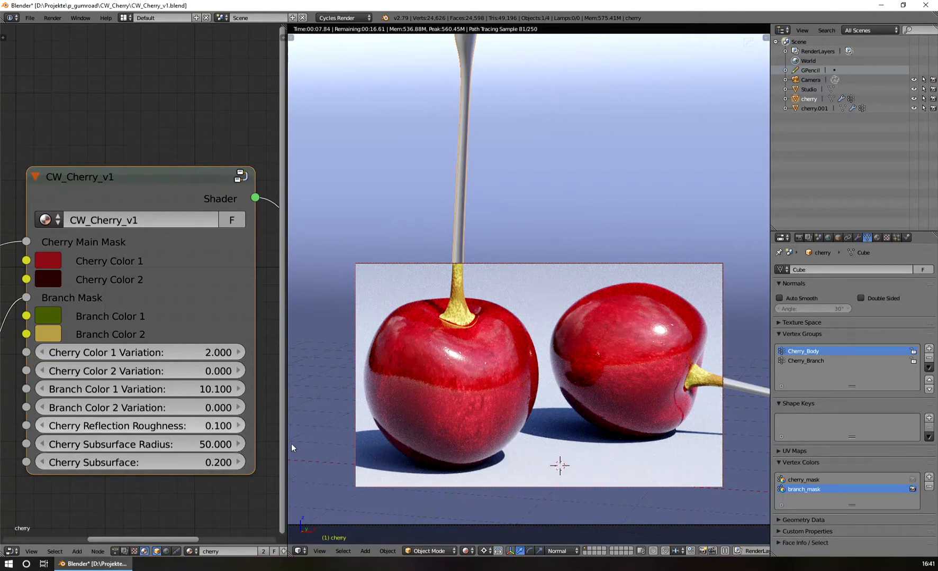
pyautogui.scroll(1, 484, 387)
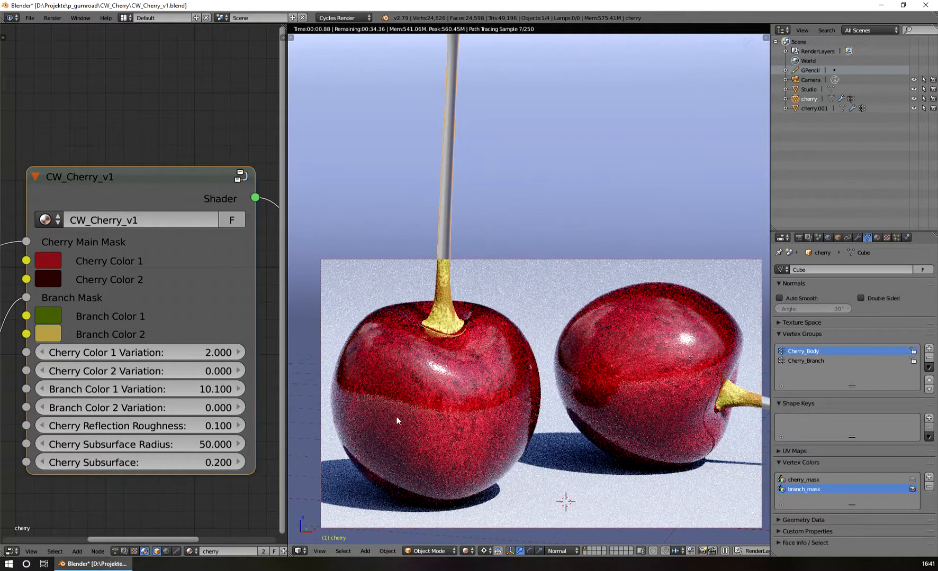
pyautogui.moveTo(209, 424); pyautogui.dragTo(195, 424)
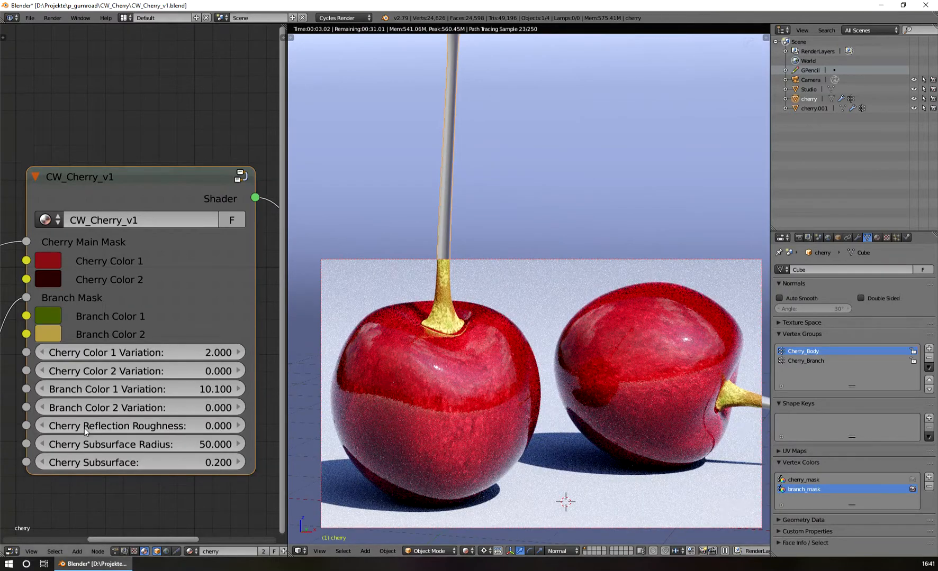
pyautogui.moveTo(96, 427); pyautogui.dragTo(305, 432)
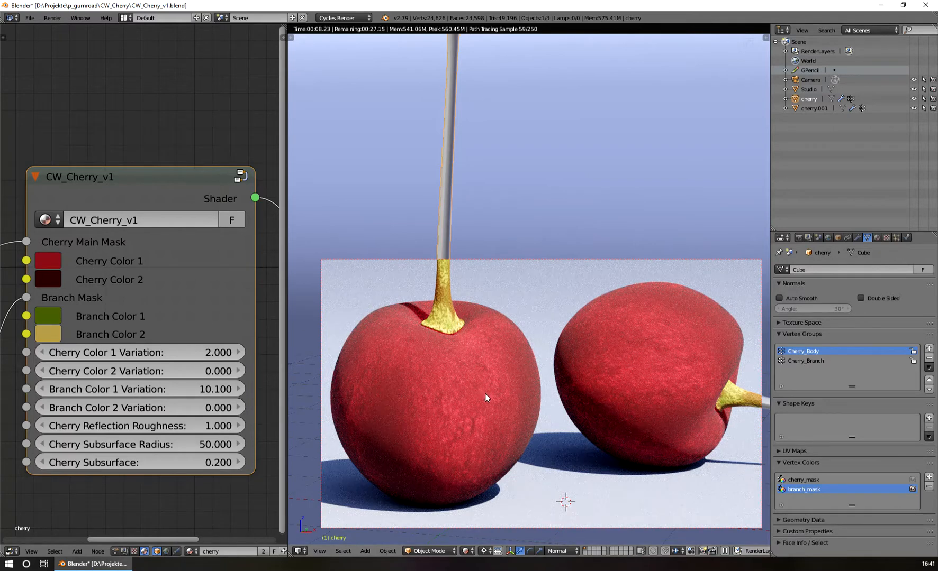
# - Set Cherry Reflection Roughness to 0.15 and redraw the render border in close-up over the upright cherry's upper body
pyautogui.click(211, 432)
pyautogui.press('Return')
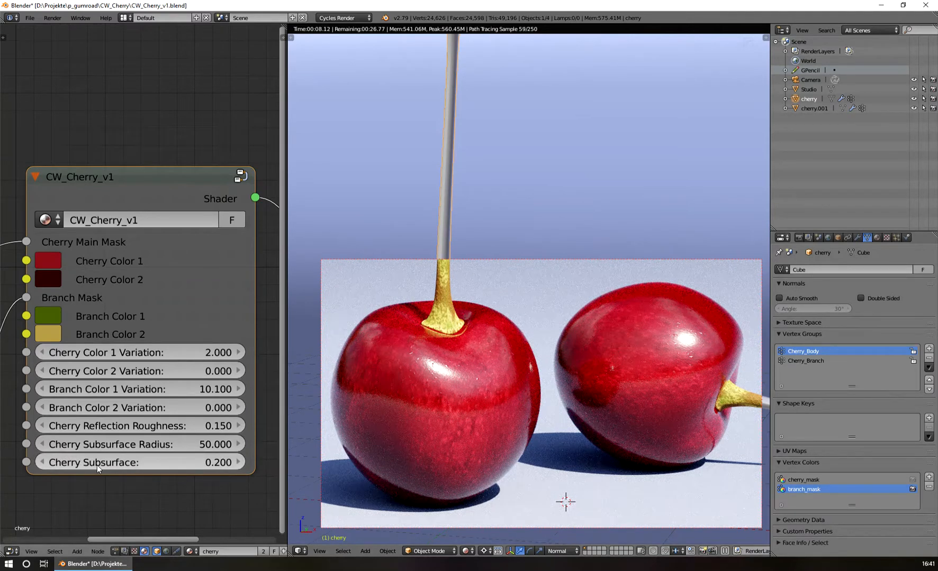
pyautogui.keyDown('shift'); pyautogui.moveTo(458, 391); pyautogui.dragTo(524, 363, button='middle'); pyautogui.keyUp('shift')
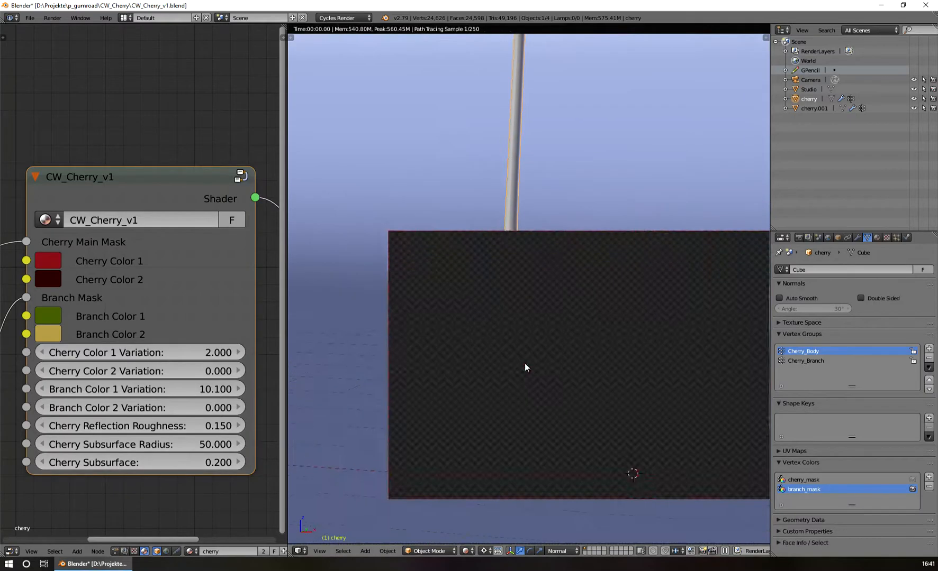
pyautogui.scroll(2, 525, 364)
pyautogui.scroll(1, 524, 364)
pyautogui.hotkey('ctrl', 'b')
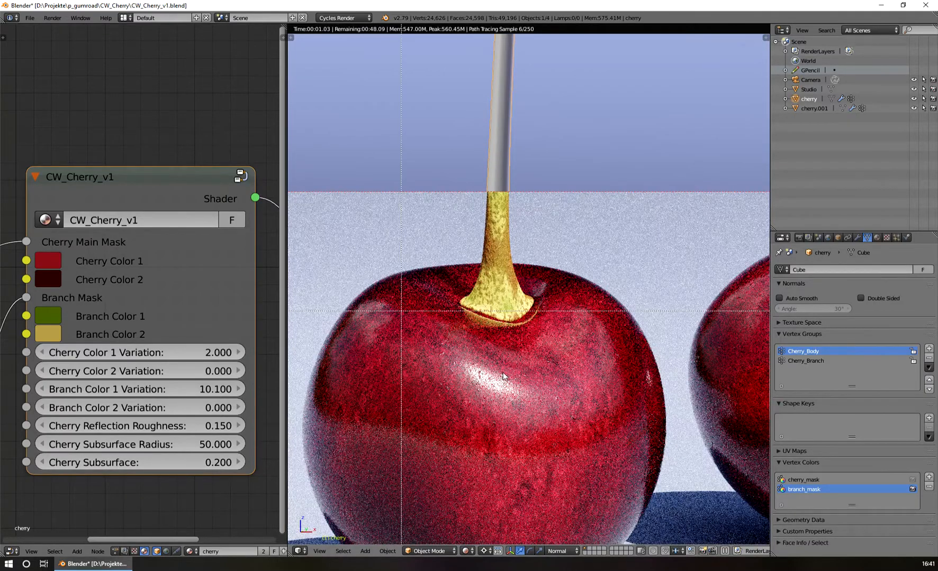
pyautogui.moveTo(496, 367); pyautogui.dragTo(622, 450)
pyautogui.hotkey('ctrl', 'b')
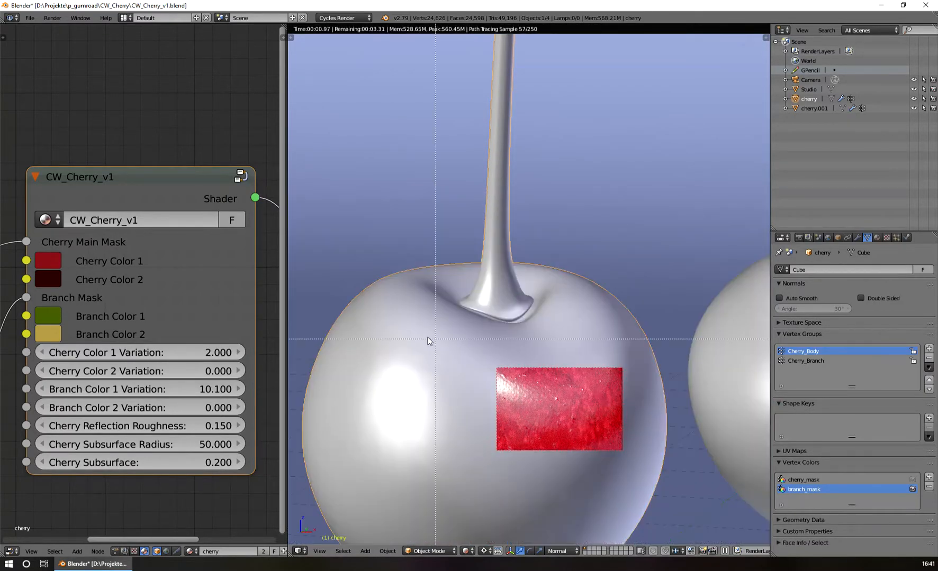
pyautogui.moveTo(389, 298); pyautogui.dragTo(685, 507)
pyautogui.scroll(1, 590, 478)
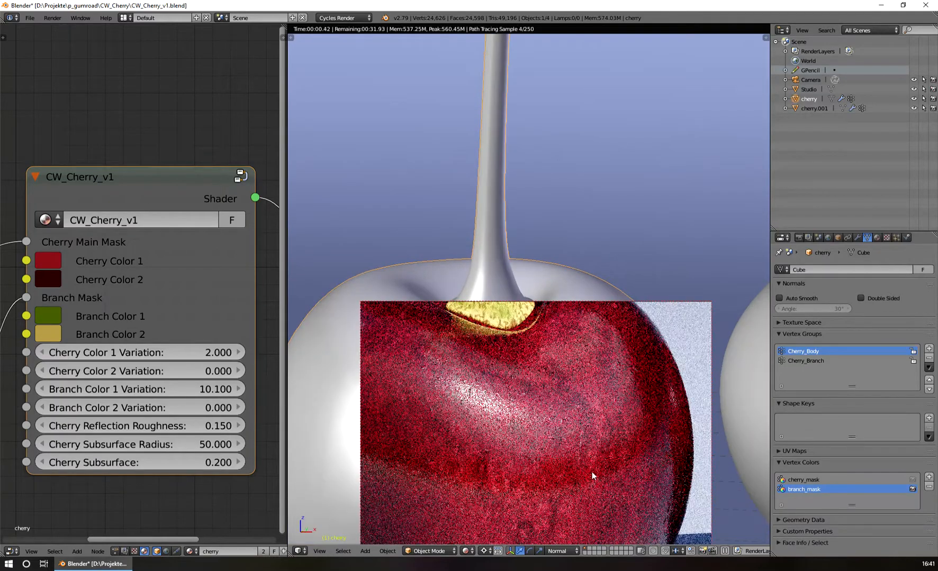
pyautogui.keyDown('shift'); pyautogui.moveTo(592, 472); pyautogui.dragTo(600, 421, button='middle'); pyautogui.keyUp('shift')
pyautogui.scroll(1, 593, 424)
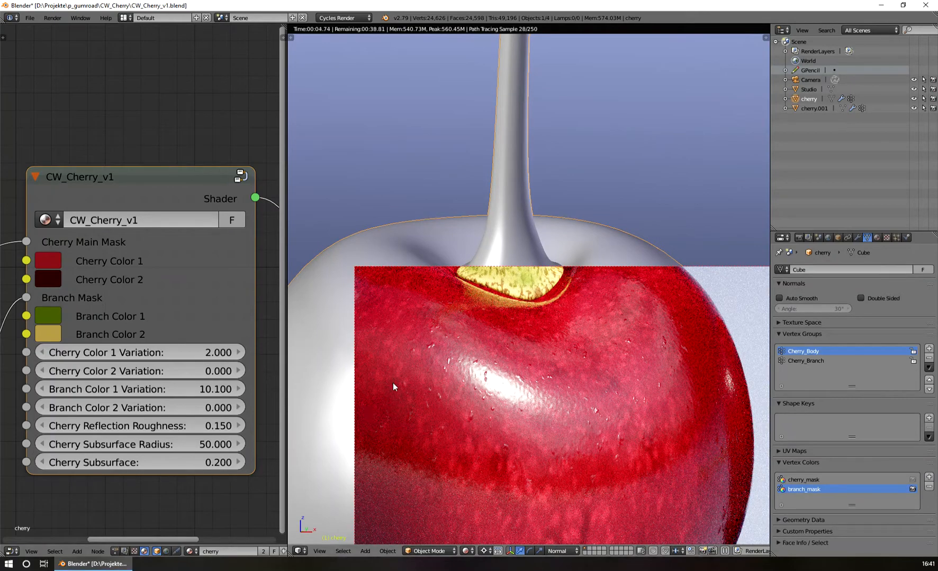
# - Try a Cherry Color 1 Variation of 0, keep Cherry Color 2 Variation at 0, and set Cherry Color 1 Variation to 3
pyautogui.click(174, 354)
pyautogui.write('0')
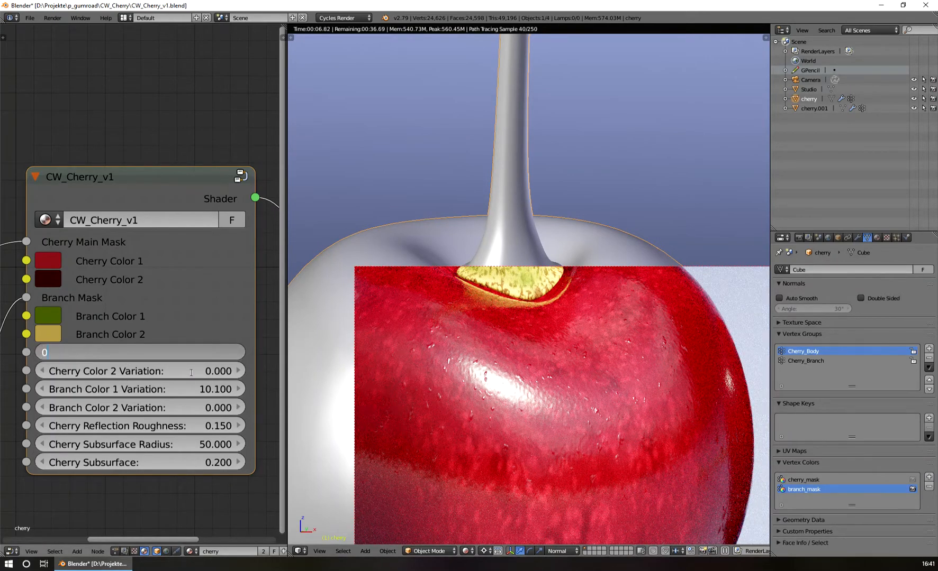
pyautogui.press('Return')
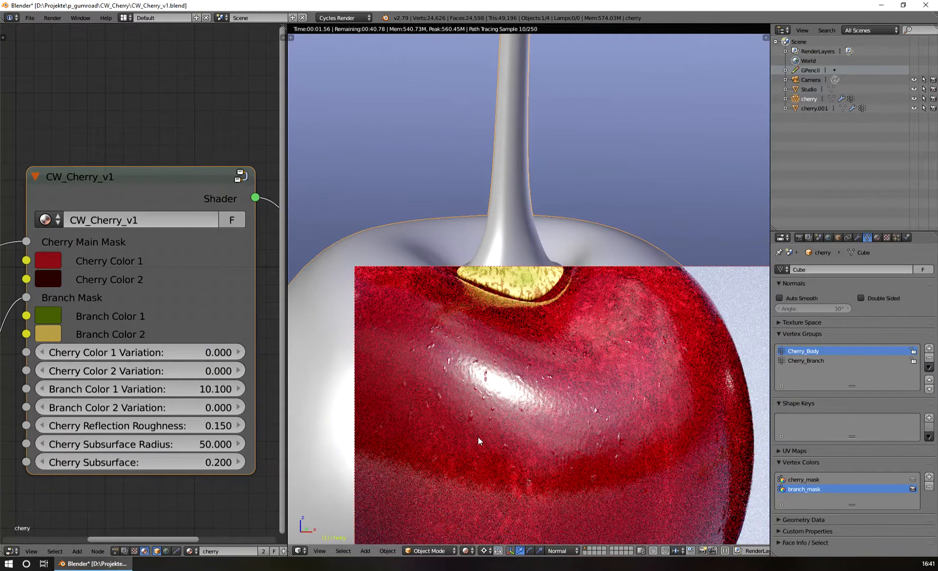
pyautogui.click(158, 371)
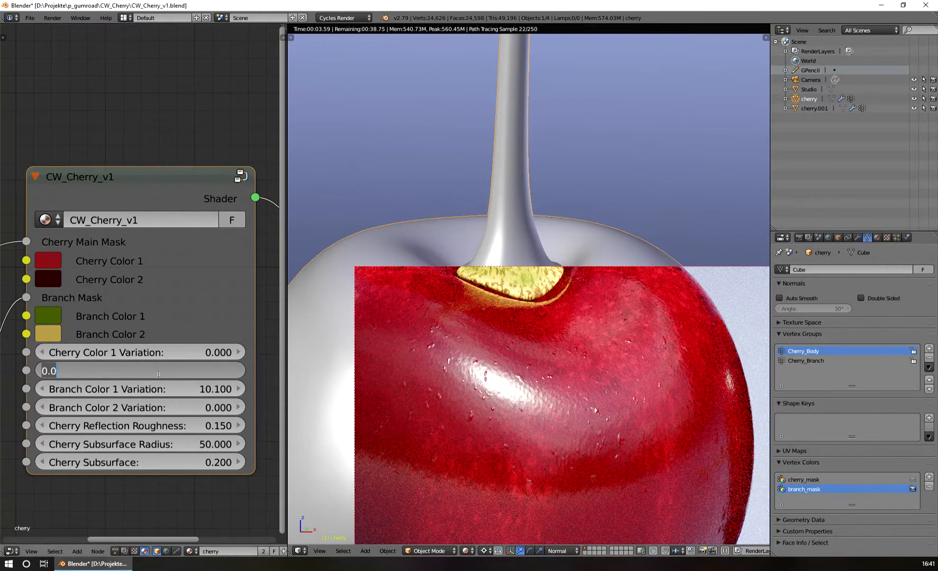
pyautogui.press('Return')
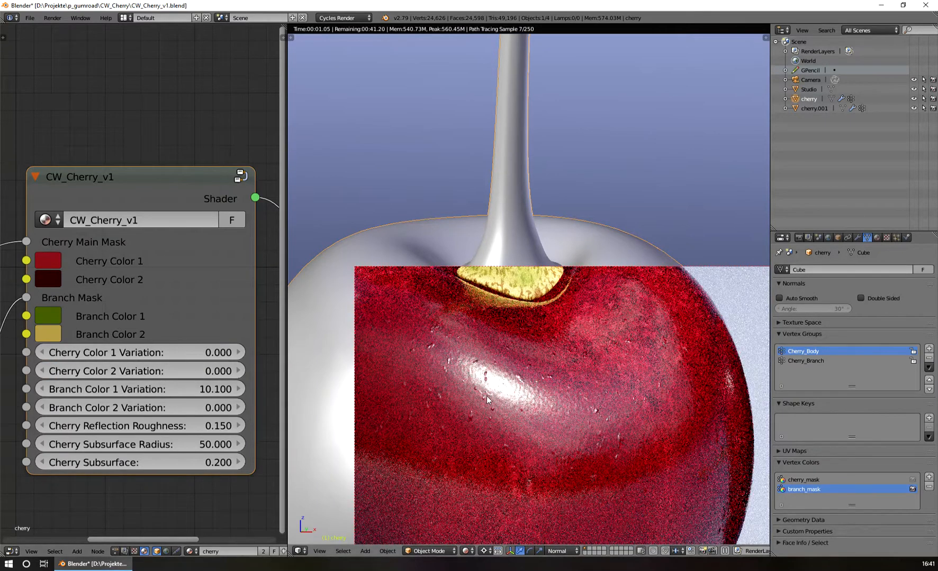
pyautogui.click(204, 352)
pyautogui.write('3')
pyautogui.press('Return')
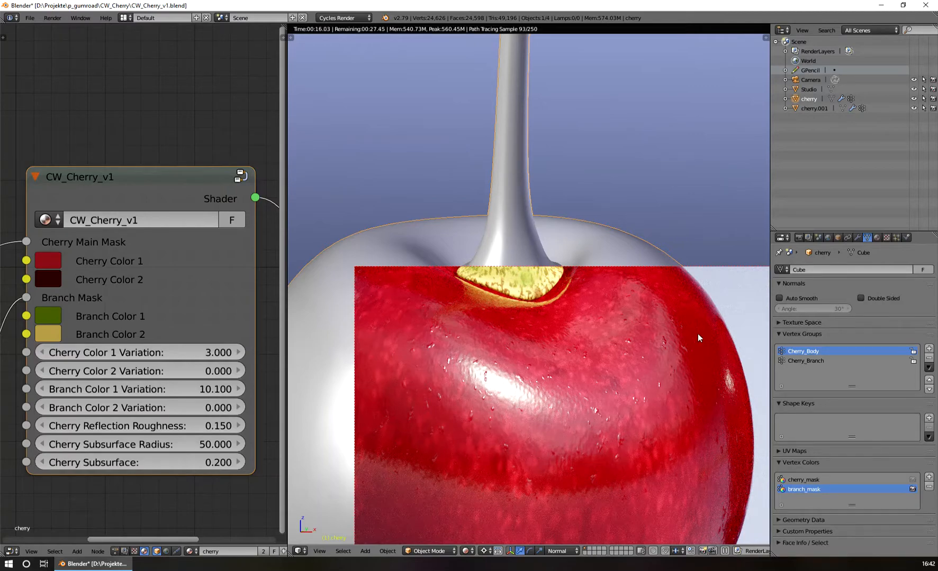
# - Return to the camera view and redraw the render border around the bodies of both cherries
pyautogui.scroll(-6, 544, 396)
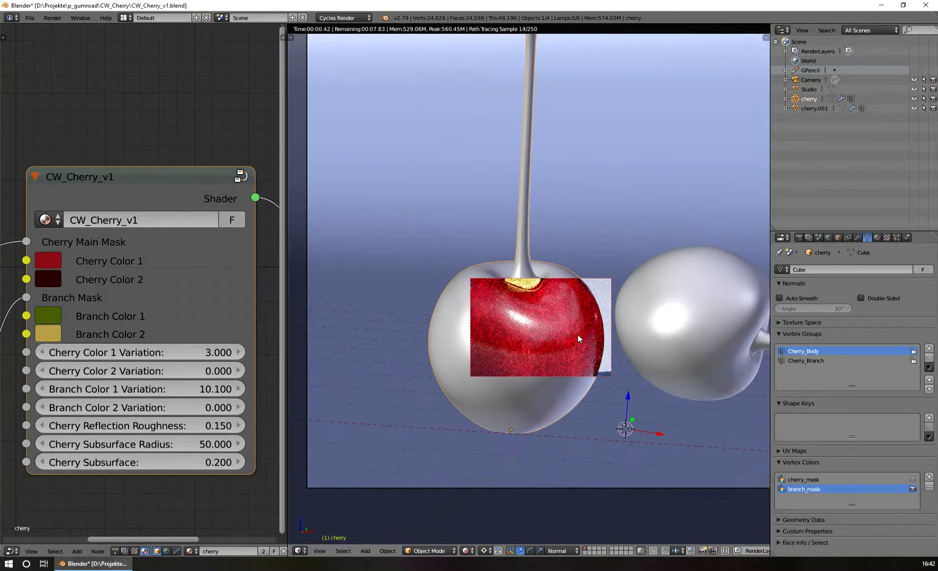
pyautogui.keyDown('shift'); pyautogui.moveTo(578, 335); pyautogui.dragTo(504, 381, button='middle'); pyautogui.keyUp('shift')
pyautogui.press('KP_0')
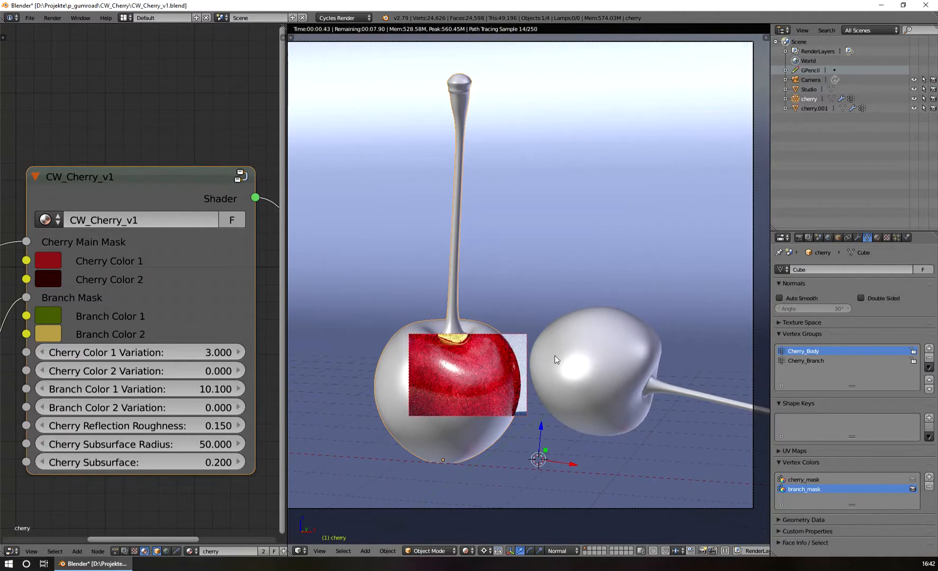
pyautogui.hotkey('ctrl', 'b')
pyautogui.moveTo(350, 274); pyautogui.dragTo(701, 482)
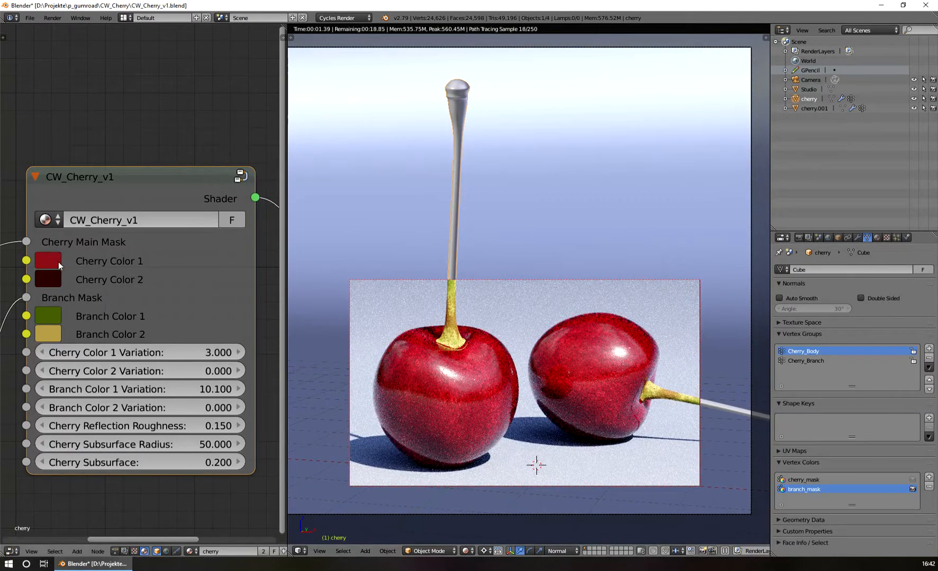
# - Brighten Cherry Color 1 to a bright red at the top of its value range
pyautogui.click(51, 260)
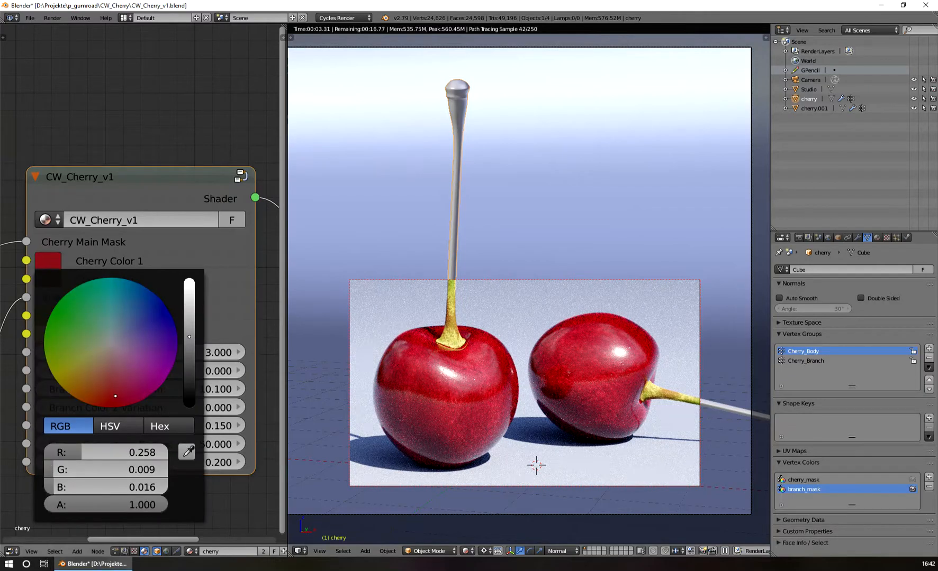
pyautogui.moveTo(189, 306); pyautogui.dragTo(189, 279)
pyautogui.scroll(-1, 574, 399)
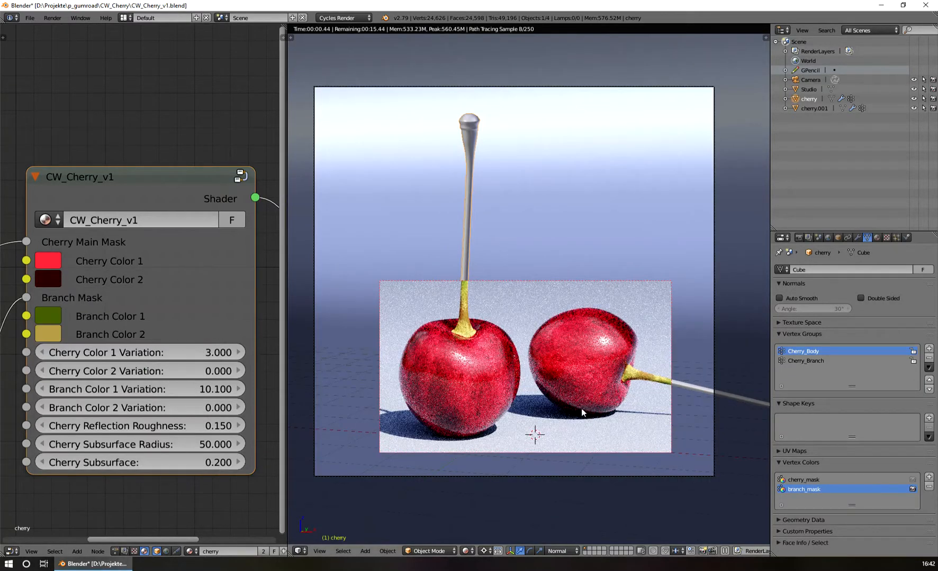
pyautogui.scroll(-1, 581, 409)
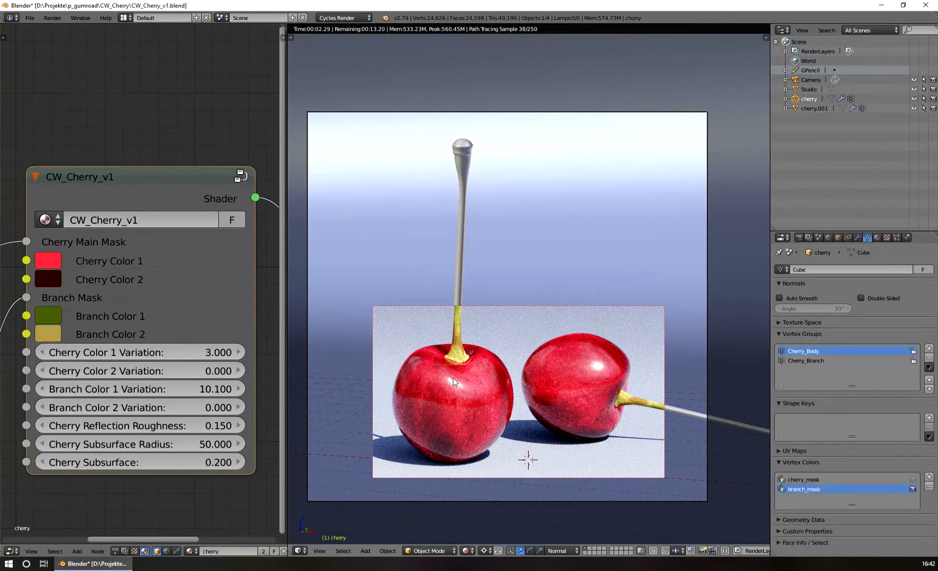
# - Duplicate the upright cherry five times, placing three copies in a row above it and two in a higher row
pyautogui.hotkey('shift', 'd')
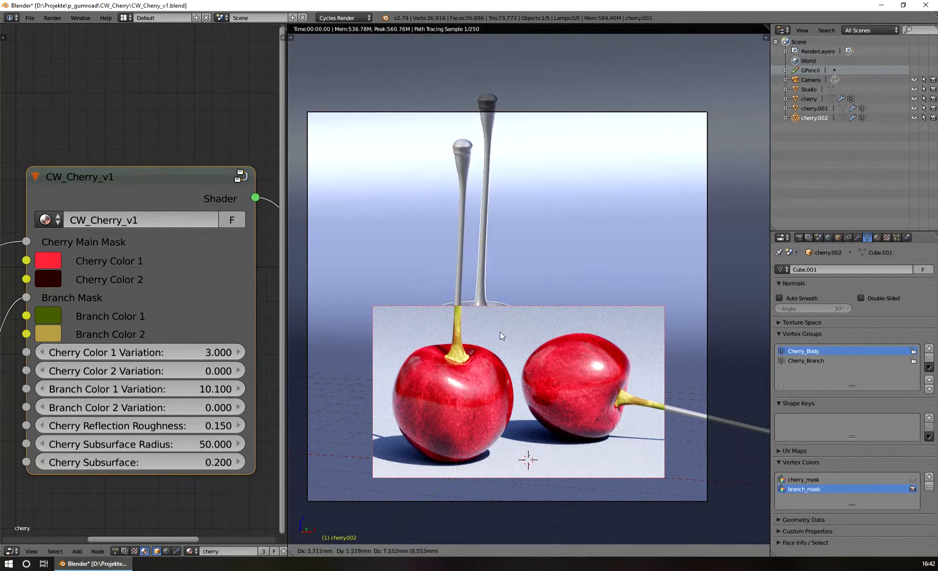
pyautogui.click(544, 245)
pyautogui.hotkey('shift', 'd')
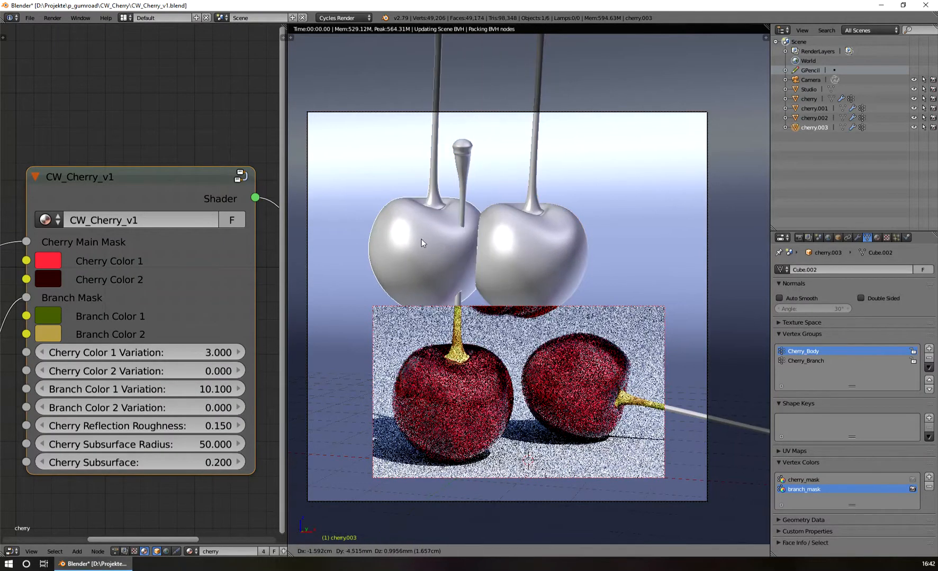
pyautogui.click(394, 245)
pyautogui.hotkey('shift', 'd')
pyautogui.click(677, 239)
pyautogui.hotkey('shift', 'd')
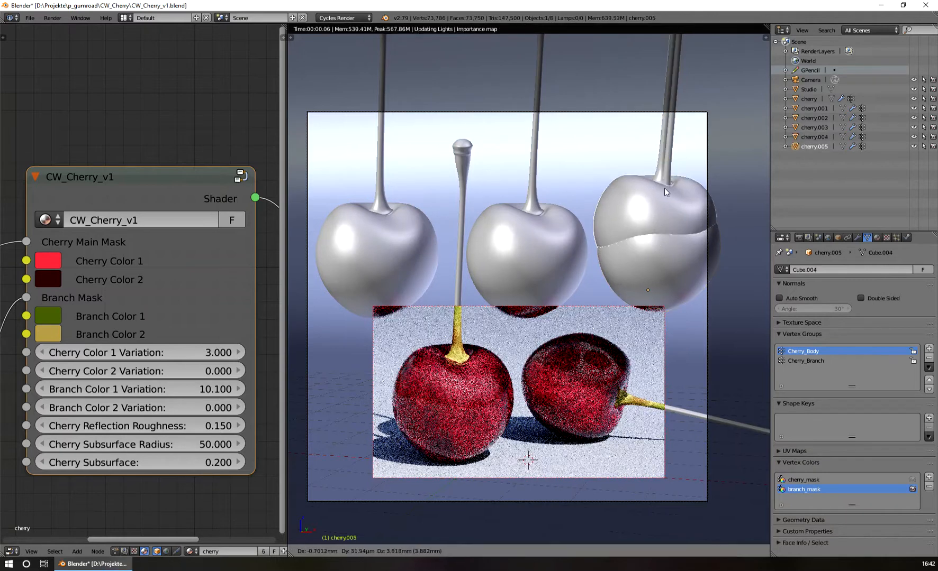
pyautogui.click(615, 116)
pyautogui.hotkey('shift', 'd')
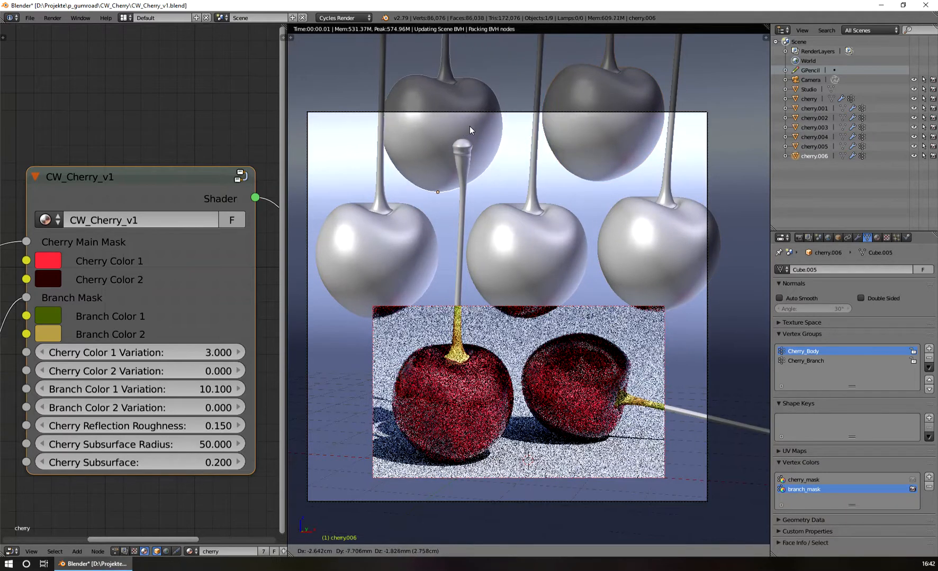
pyautogui.click(469, 126)
# - Redraw the render border over the whole camera frame
pyautogui.hotkey('ctrl', 'b')
pyautogui.moveTo(295, 98)
pyautogui.mouseDown()
pyautogui.moveTo(724, 528)
pyautogui.moveTo(725, 518)
pyautogui.mouseUp()
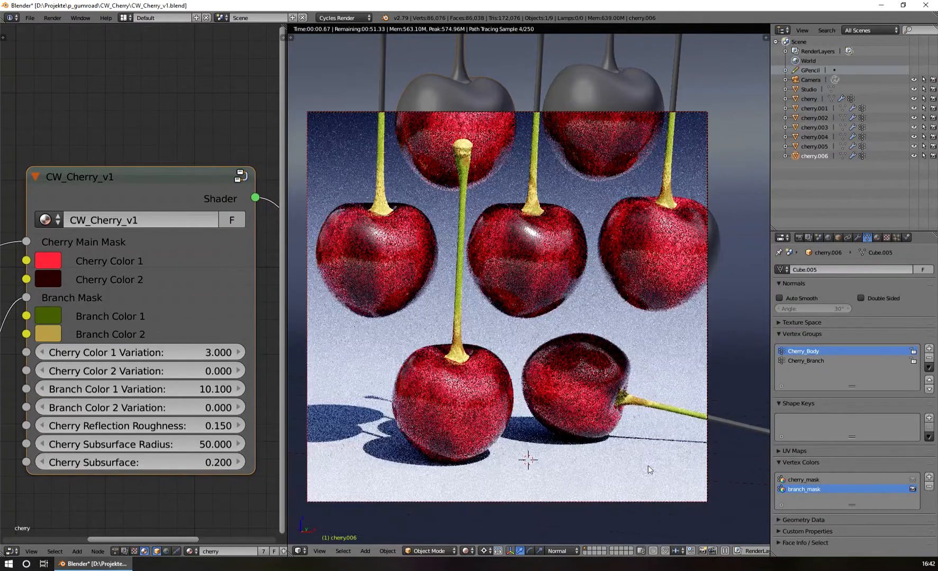
pyautogui.keyDown('shift'); pyautogui.moveTo(629, 254); pyautogui.dragTo(630, 292, button='middle'); pyautogui.keyUp('shift')
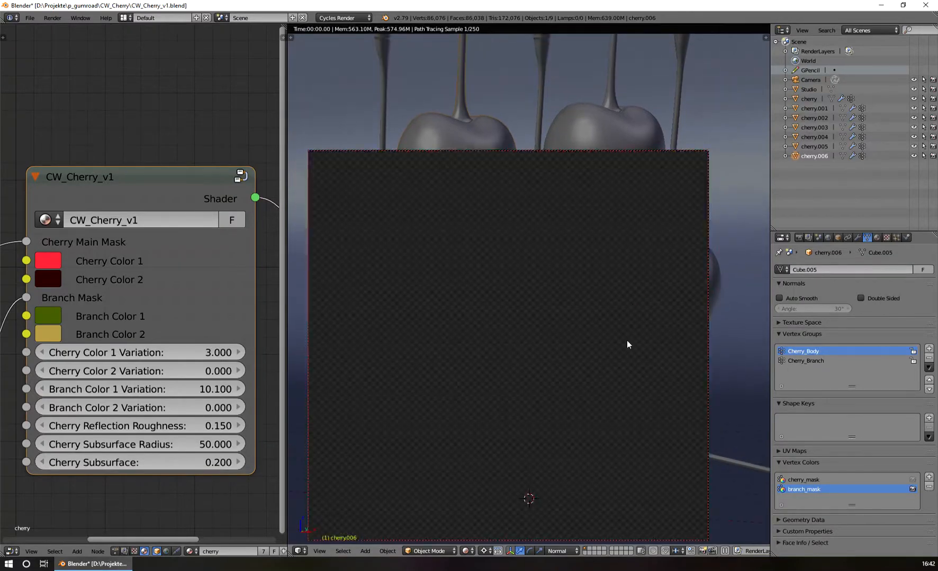
pyautogui.scroll(-1, 641, 257)
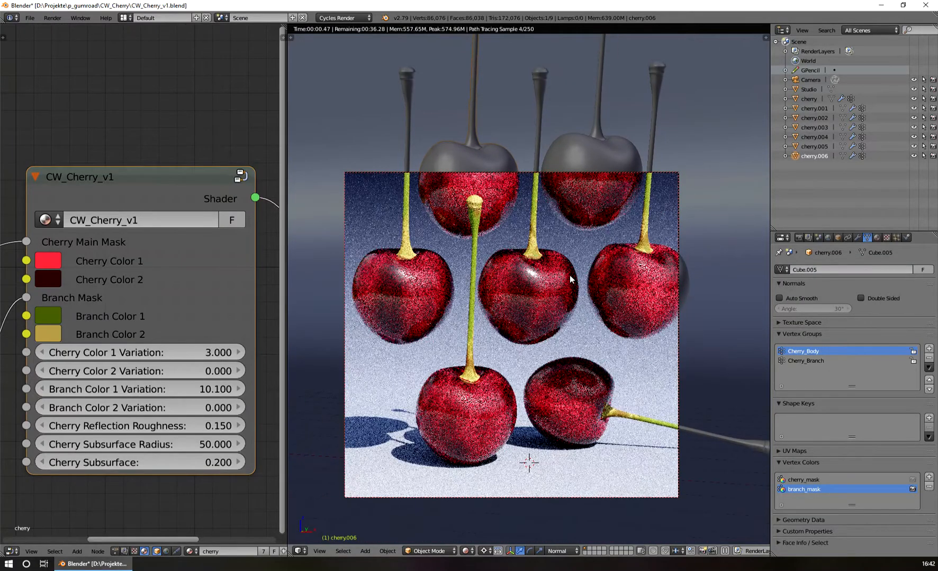
# - Duplicate the middle row's leftmost cherry twice, placing one copy just left of it and one beside the front upright cherry
pyautogui.rightClick(431, 282)
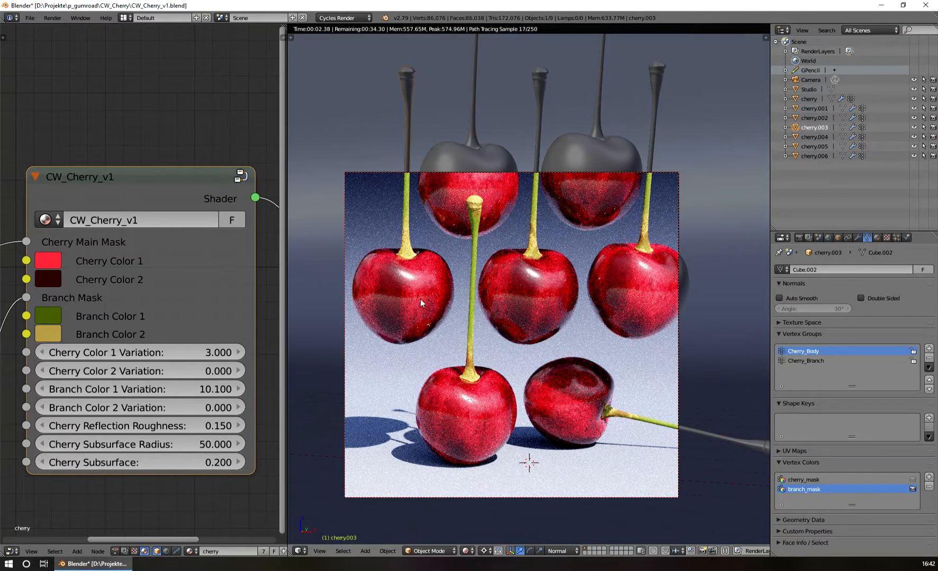
pyautogui.hotkey('shift', 'd')
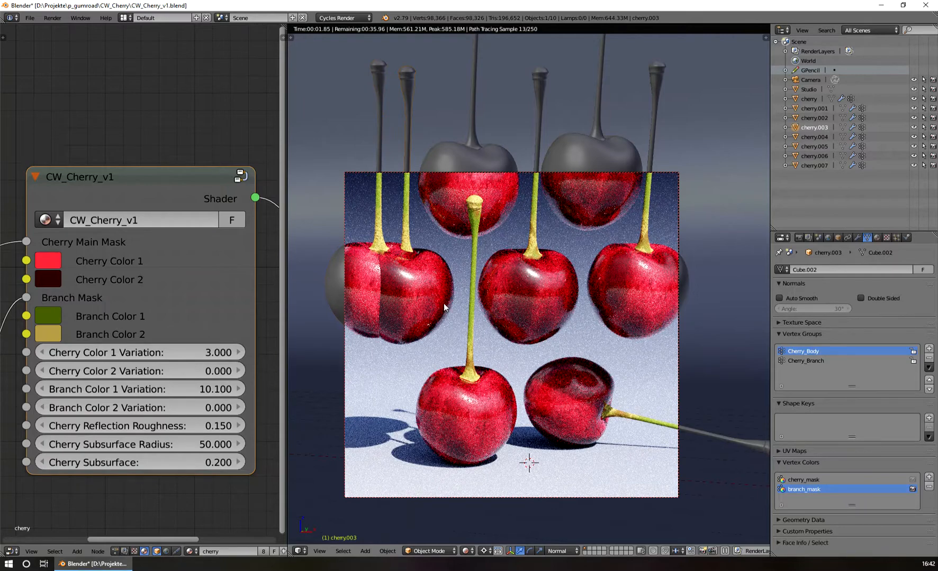
pyautogui.hotkey('shift', 'd')
pyautogui.click(463, 443)
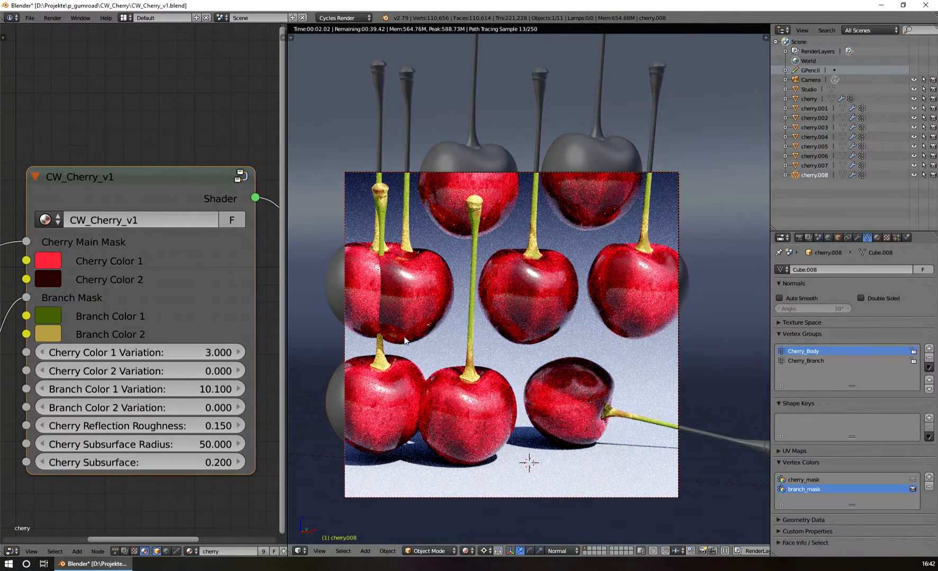
# - Move cherry.003 from the middle row to the far right, beside the lying cherry
pyautogui.rightClick(408, 310)
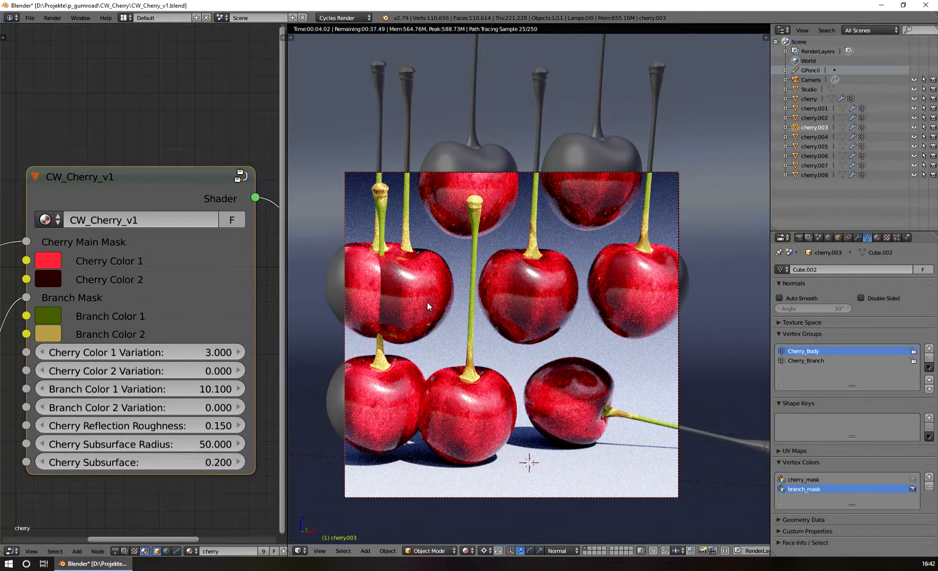
pyautogui.press('g')
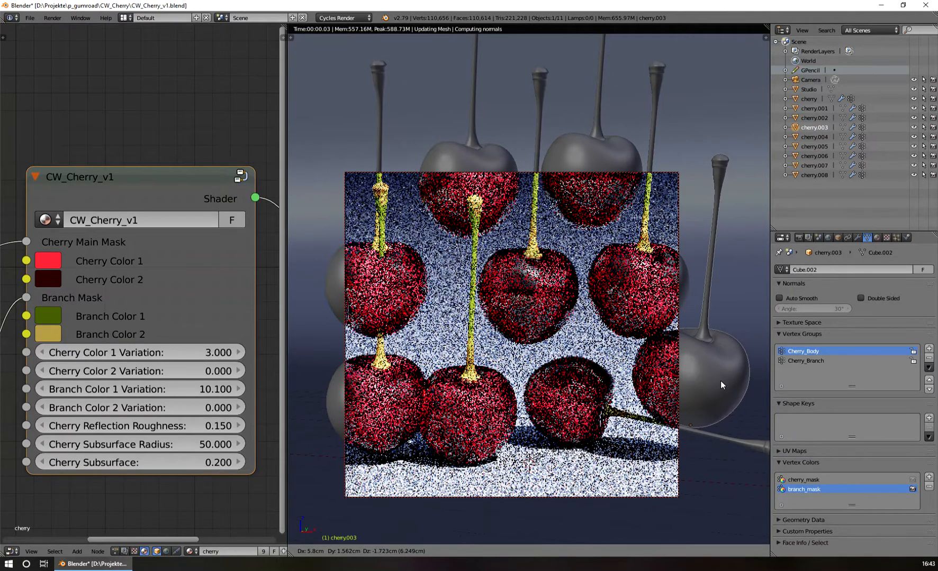
pyautogui.click(731, 381)
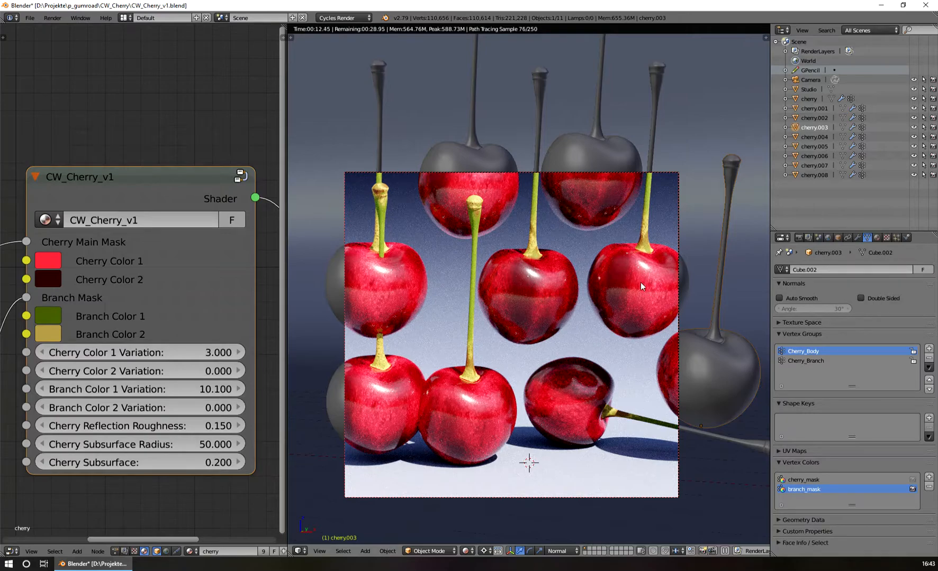
# - Clear the render border and frame the whole group of cherries in the render view
pyautogui.scroll(-2, 573, 280)
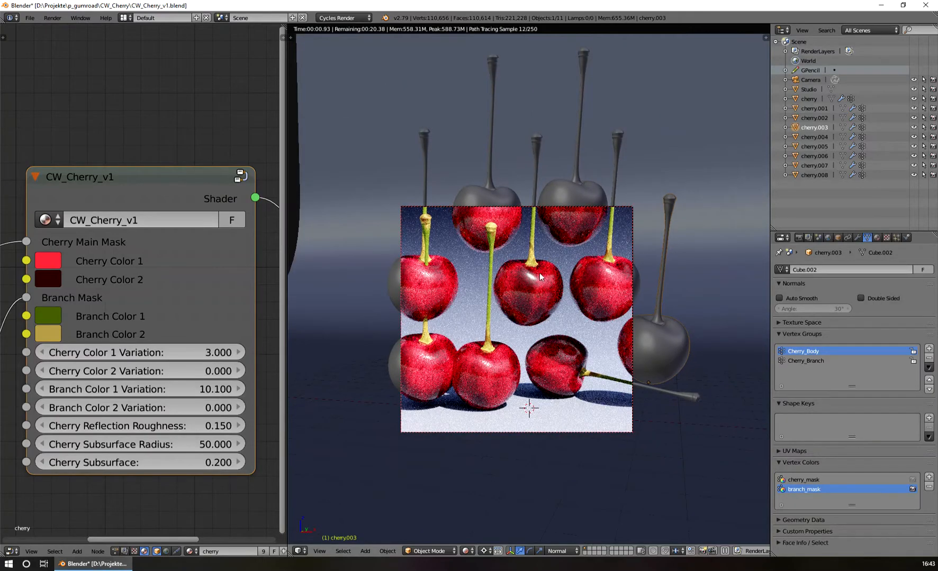
pyautogui.hotkey('ctrl', 'alt', 'b')
pyautogui.scroll(-1, 564, 344)
pyautogui.keyDown('shift'); pyautogui.moveTo(557, 348); pyautogui.dragTo(550, 316, button='middle'); pyautogui.keyUp('shift')
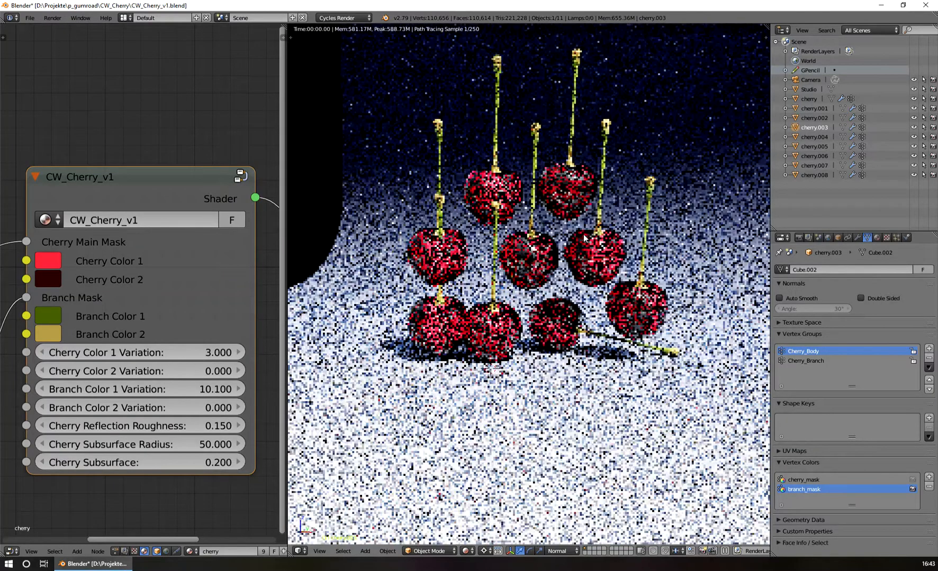
pyautogui.keyDown('shift'); pyautogui.moveTo(592, 194); pyautogui.dragTo(560, 205, button='middle'); pyautogui.keyUp('shift')
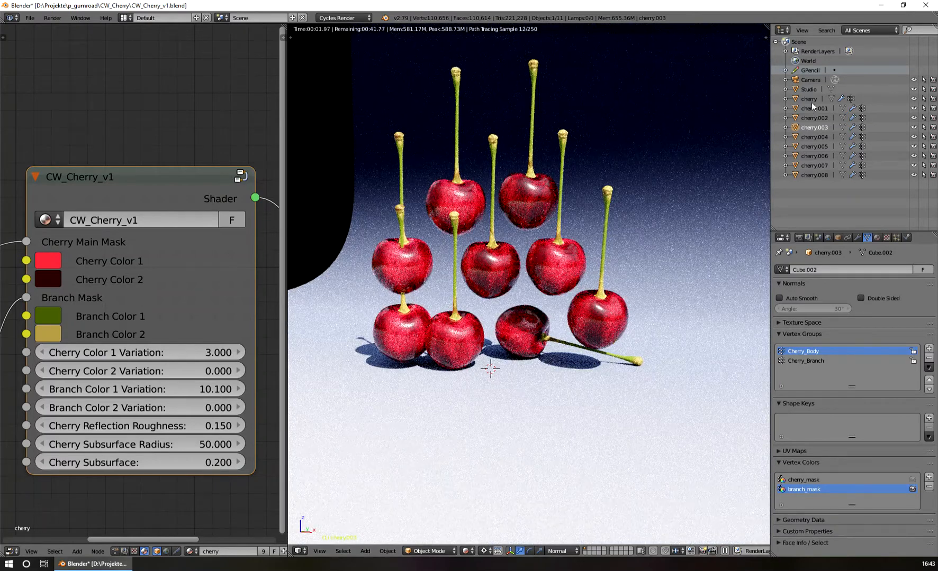
# - Highlight the cherry objects in the outliner, then duplicate cherry.003 and place the copy higher up, right of the group
pyautogui.moveTo(888, 99); pyautogui.dragTo(809, 173)
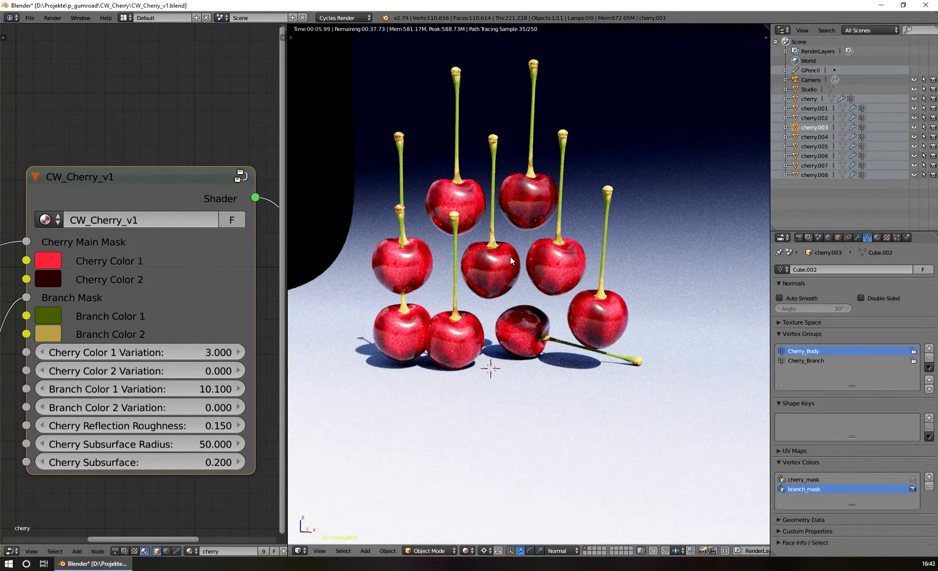
pyautogui.hotkey('shift', 'd')
pyautogui.click(692, 225)
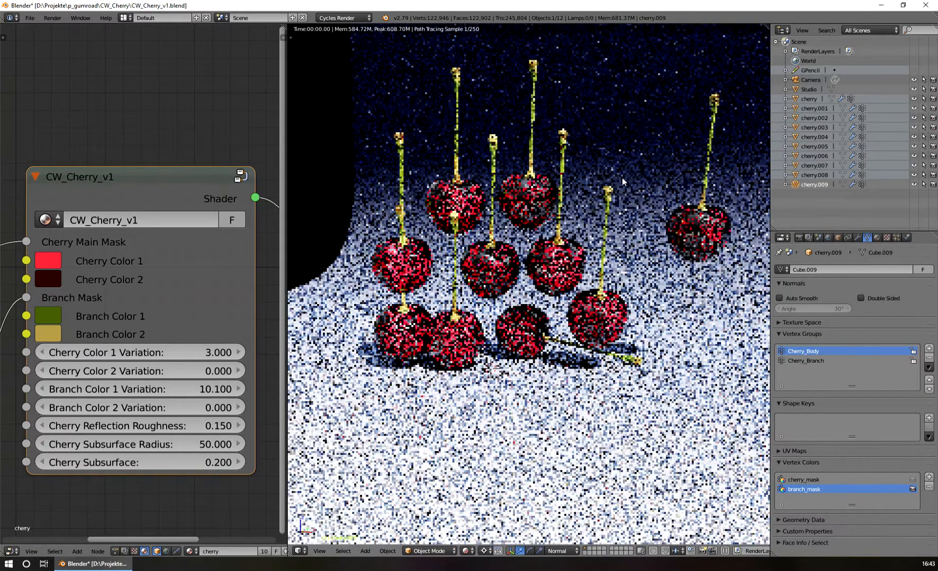
# - Place four more cherry duplicates, starting from cherry.009, in an arc above the group from the far right toward the left
pyautogui.hotkey('shift', 'd')
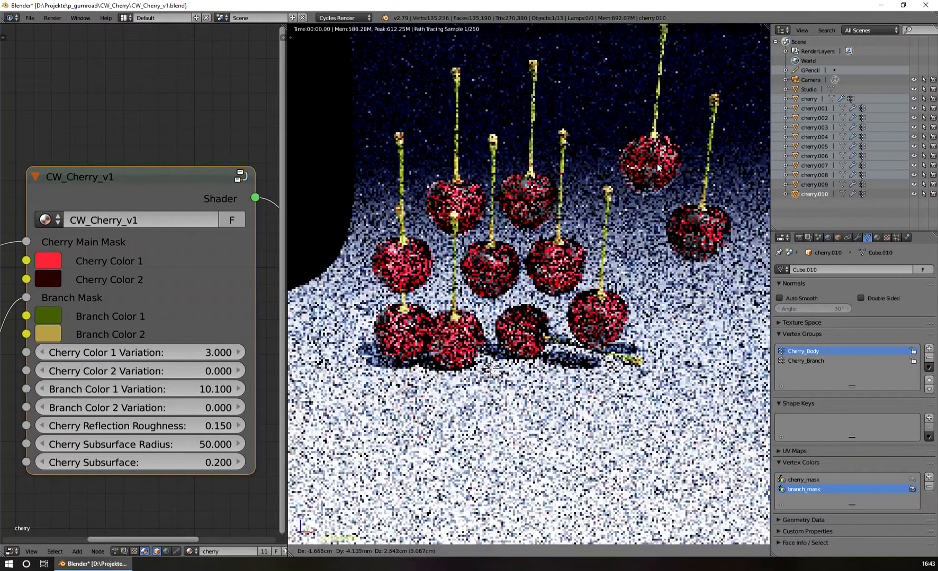
pyautogui.click(611, 109)
pyautogui.hotkey('shift', 'd')
pyautogui.click(529, 111)
pyautogui.hotkey('shift', 'd')
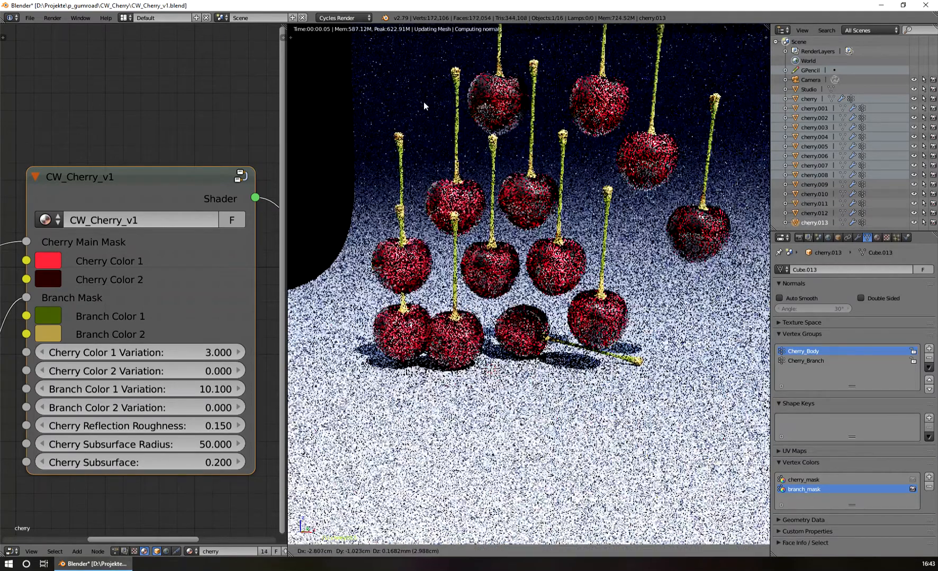
pyautogui.click(421, 105)
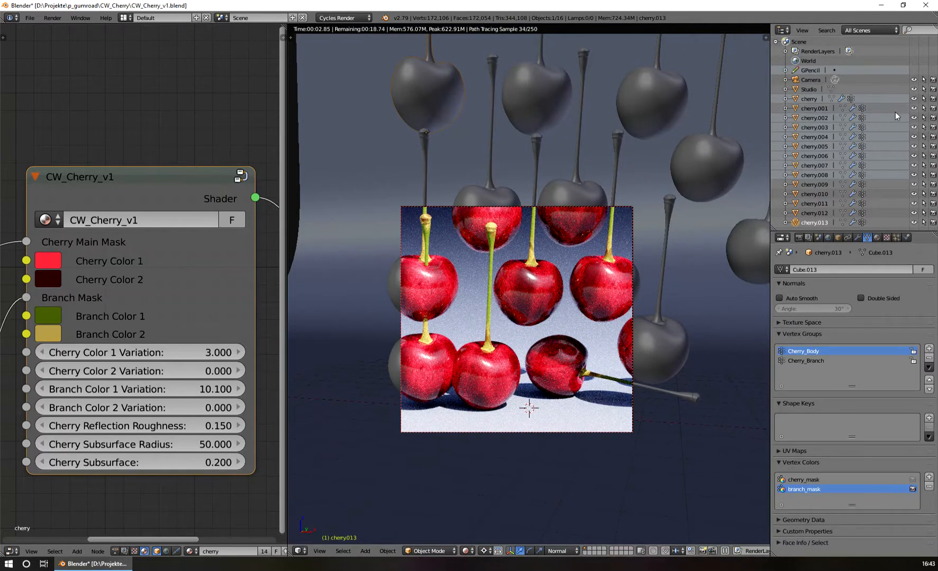
# - Delete the duplicates cherry.002 through cherry.013 together in the outliner, keeping only cherry and cherry.001
pyautogui.press('b')
pyautogui.moveTo(894, 105); pyautogui.dragTo(794, 224)
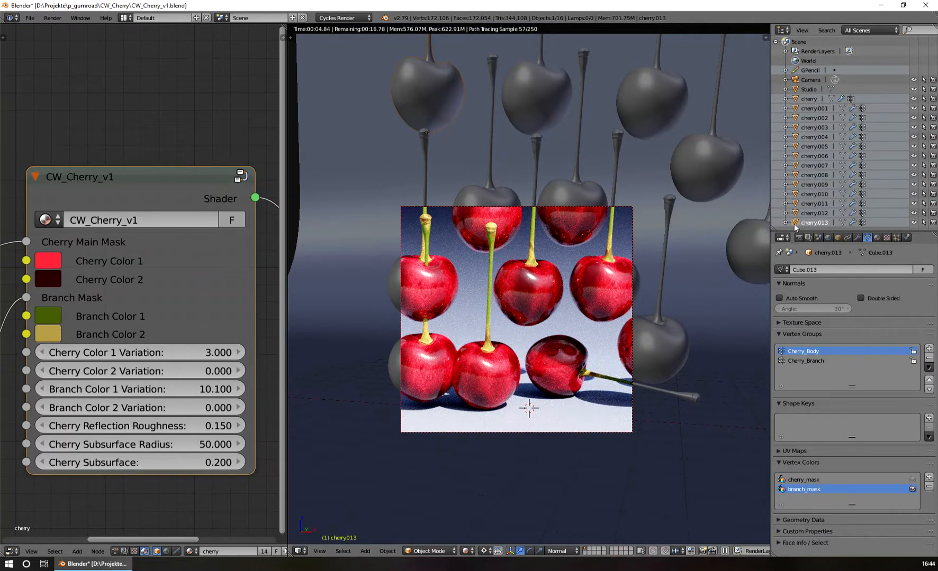
pyautogui.press('a')
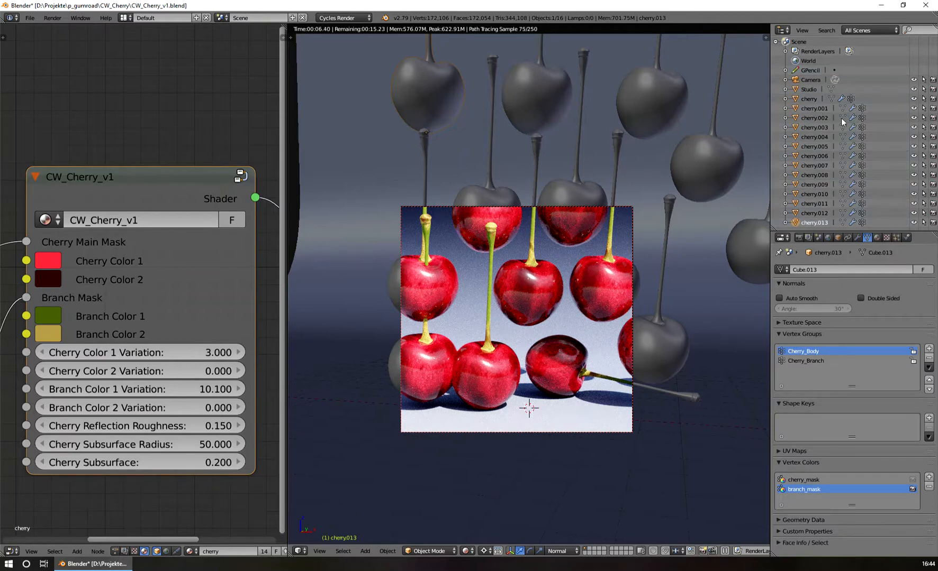
pyautogui.press('b')
pyautogui.moveTo(885, 108); pyautogui.dragTo(809, 214)
pyautogui.press('a')
pyautogui.press('b')
pyautogui.rightClick(877, 117)
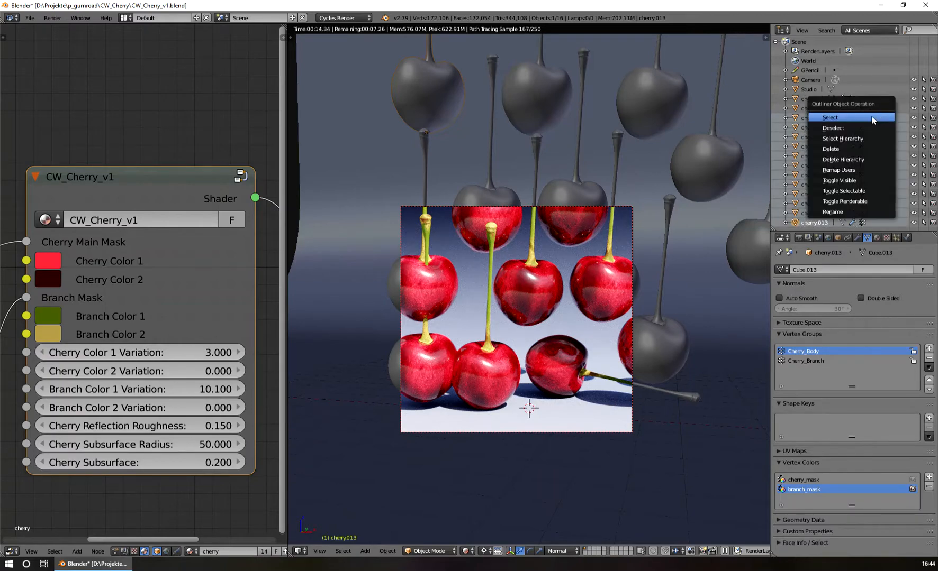
pyautogui.click(850, 144)
pyautogui.scroll(2, 535, 379)
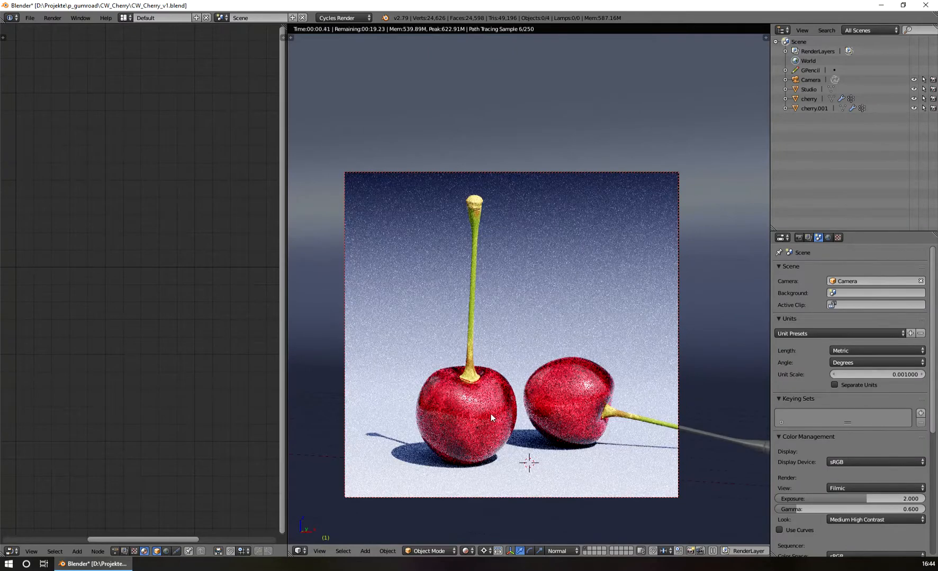
# - Select the upright cherry and set the world background strength to 0
pyautogui.rightClick(487, 408)
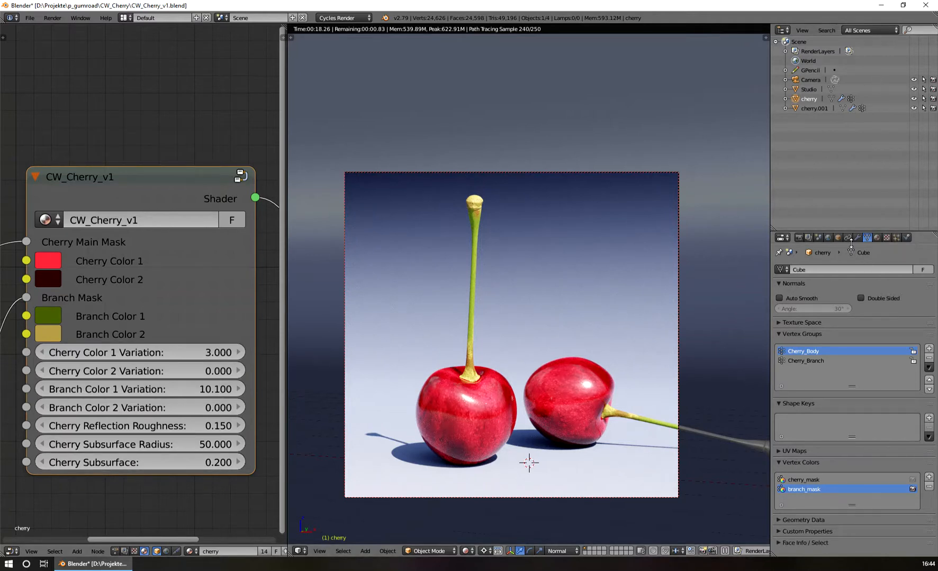
pyautogui.click(828, 239)
pyautogui.click(895, 418)
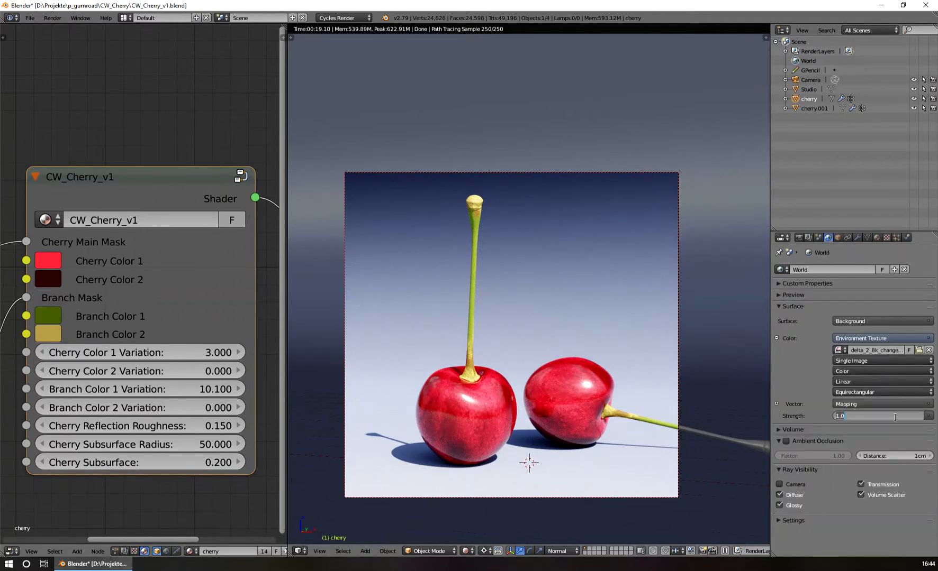
pyautogui.write('0')
pyautogui.press('Return')
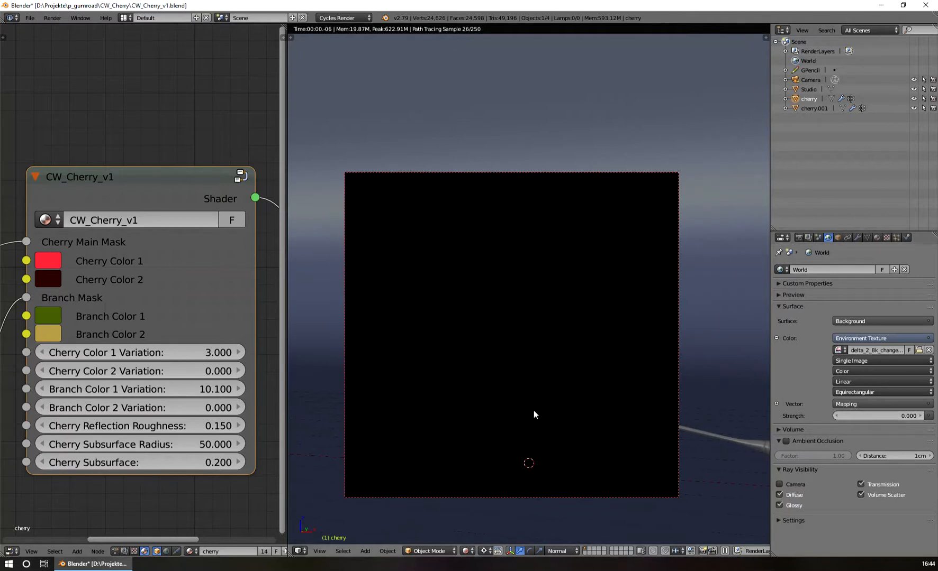
# - Add a point lamp at the gap between the two cherries and raise it above them
pyautogui.click(520, 422)
pyautogui.hotkey('shift', 's')
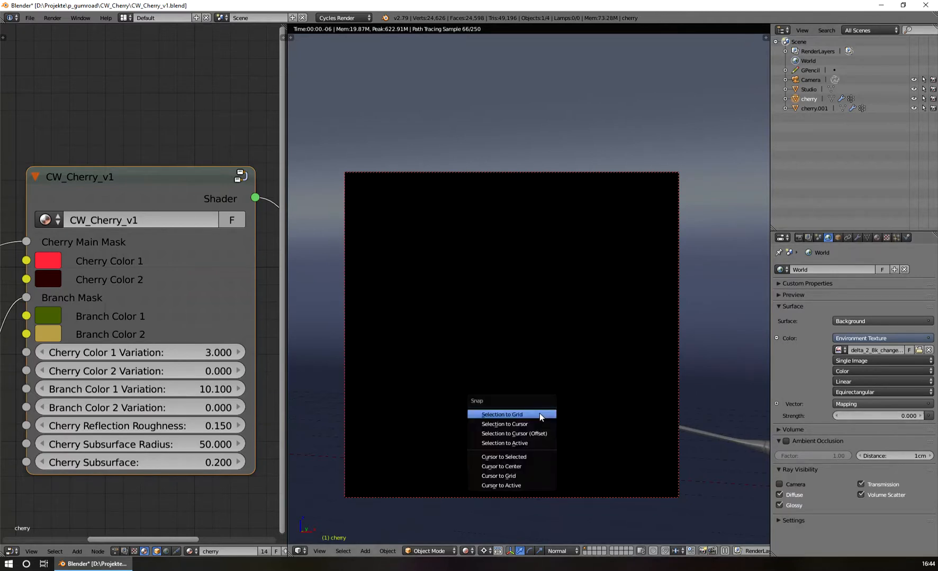
pyautogui.hotkey('shift', 'a')
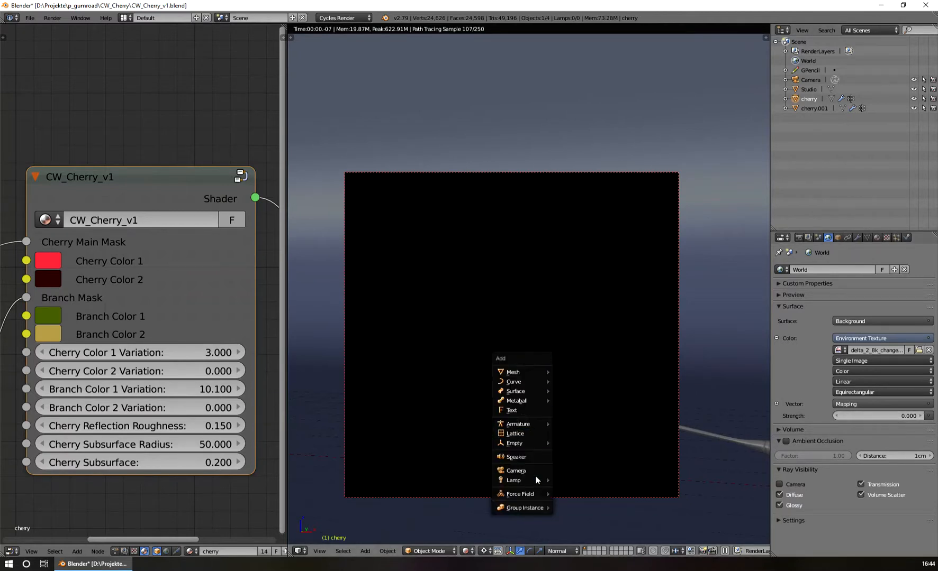
pyautogui.moveTo(537, 480)
pyautogui.click(572, 480)
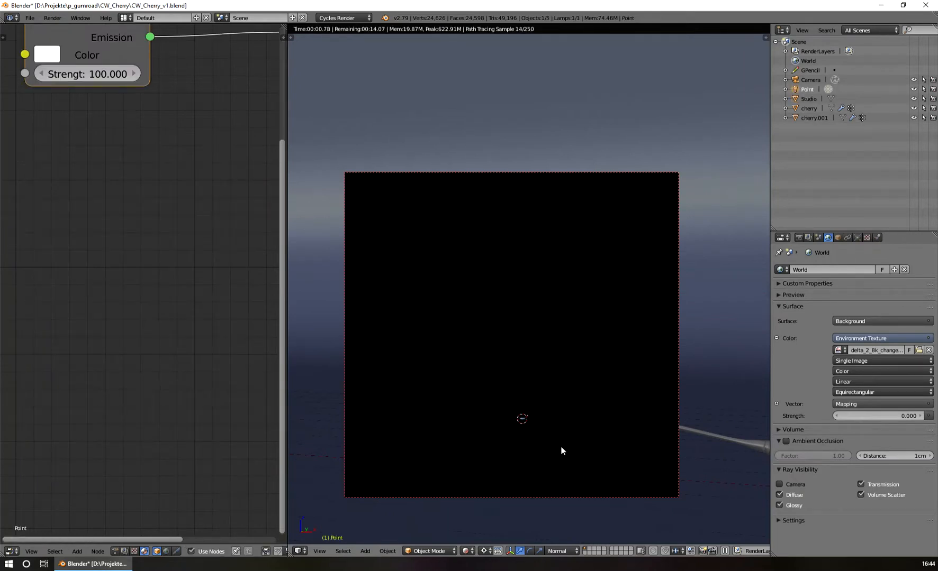
pyautogui.press('g')
pyautogui.click(580, 326)
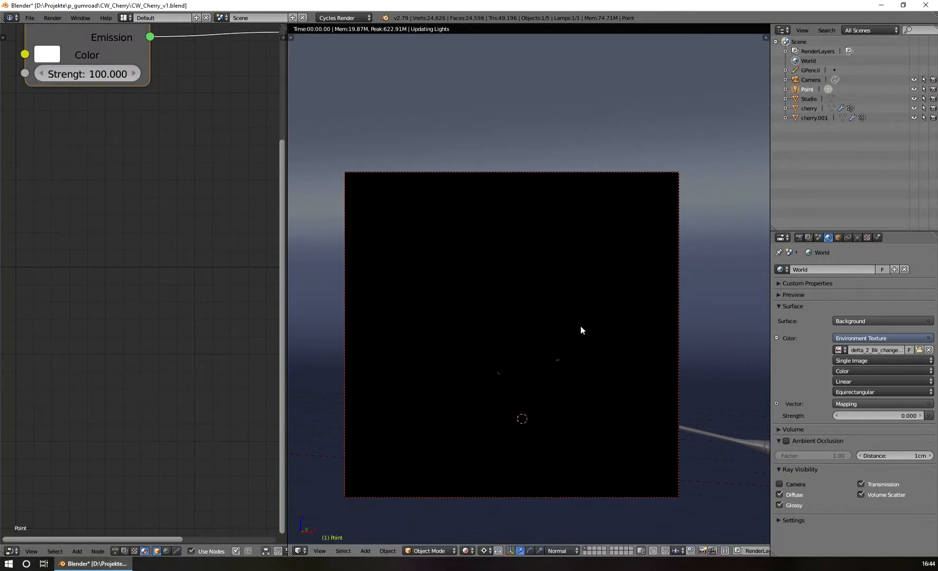
# - Set the point lamp's emission strength to 10000, then increase it to 100000
pyautogui.click(101, 74)
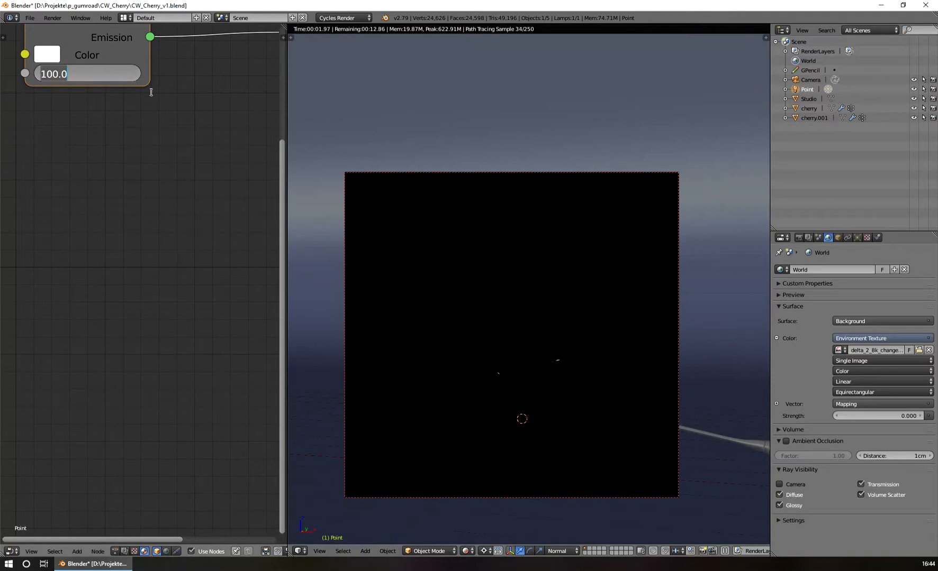
pyautogui.hotkey('ctrl', 'a')
pyautogui.write('10000')
pyautogui.press('Return')
pyautogui.click(103, 77)
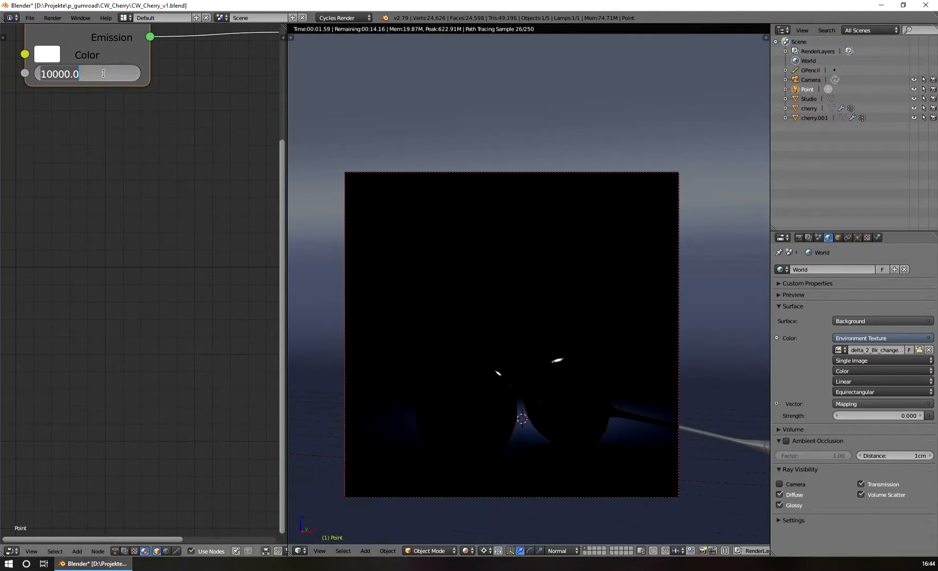
pyautogui.write('0')
pyautogui.press('Return')
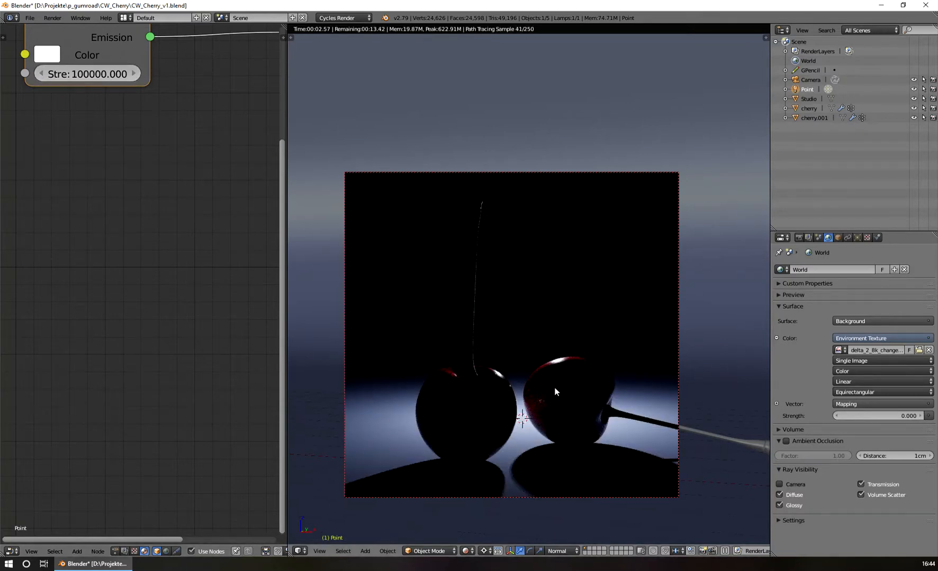
# - Set the upright cherry's Cherry Subsurface to 1 and its Cherry Subsurface Radius to 200
pyautogui.rightClick(474, 402)
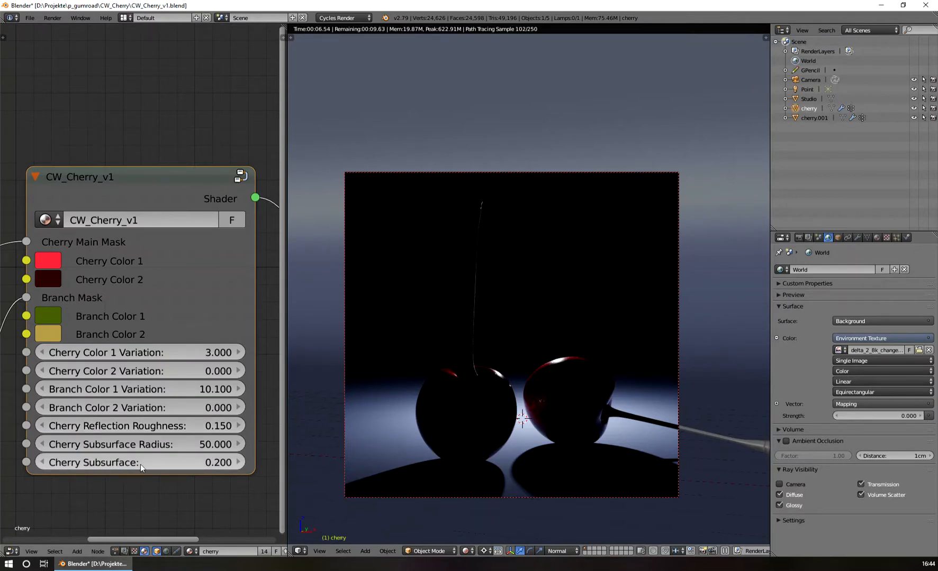
pyautogui.moveTo(142, 464); pyautogui.dragTo(314, 471)
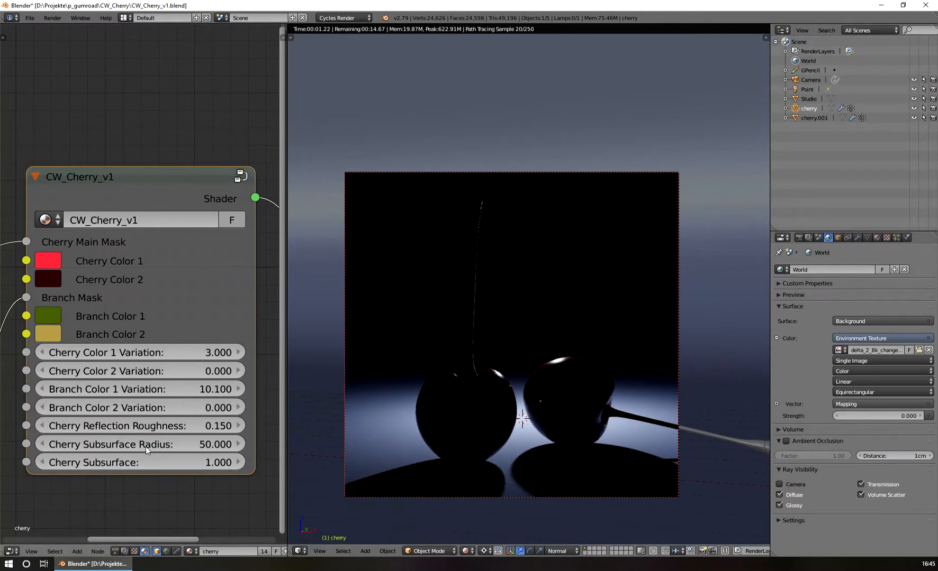
pyautogui.moveTo(146, 445); pyautogui.dragTo(249, 445)
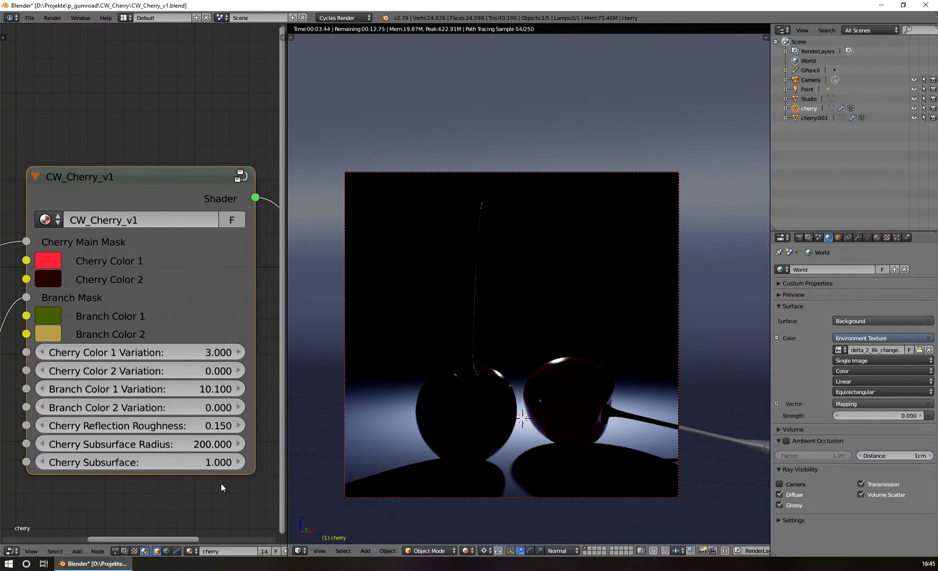
# - Try a Cherry Subsurface value of 2, then set it back to 1
pyautogui.click(213, 462)
pyautogui.write('2')
pyautogui.press('Return')
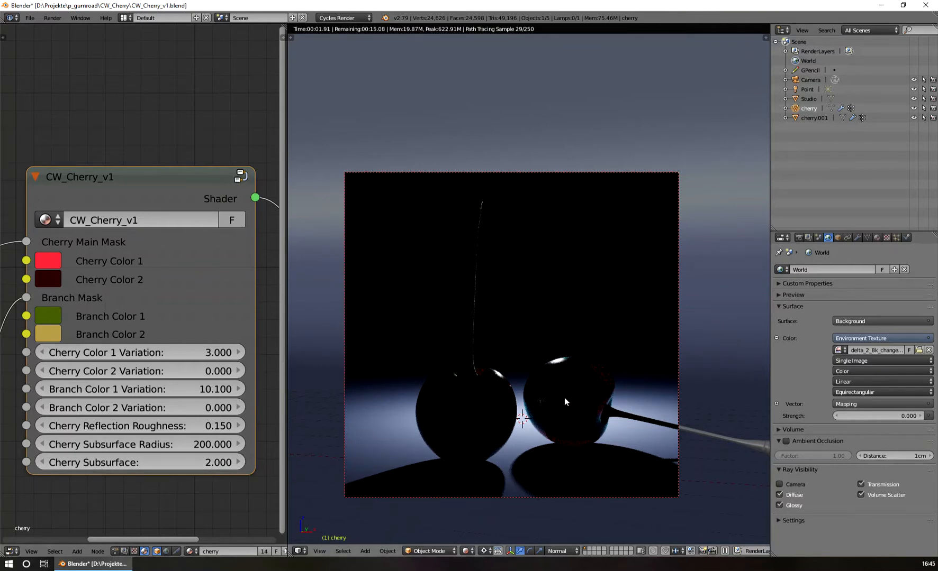
pyautogui.click(197, 463)
pyautogui.write('1')
pyautogui.press('Return')
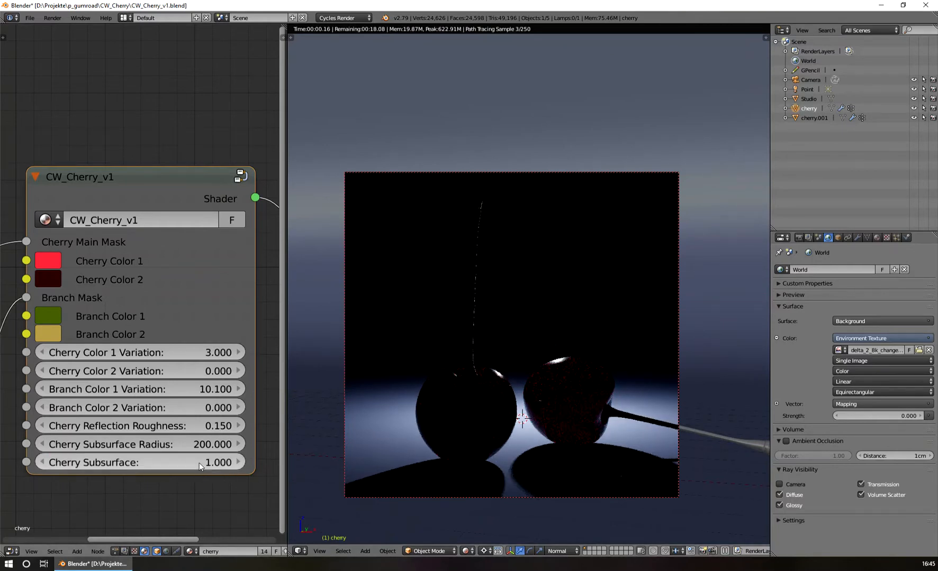
# - Set the Cherry Subsurface Radius to 50
pyautogui.click(192, 445)
pyautogui.write('50')
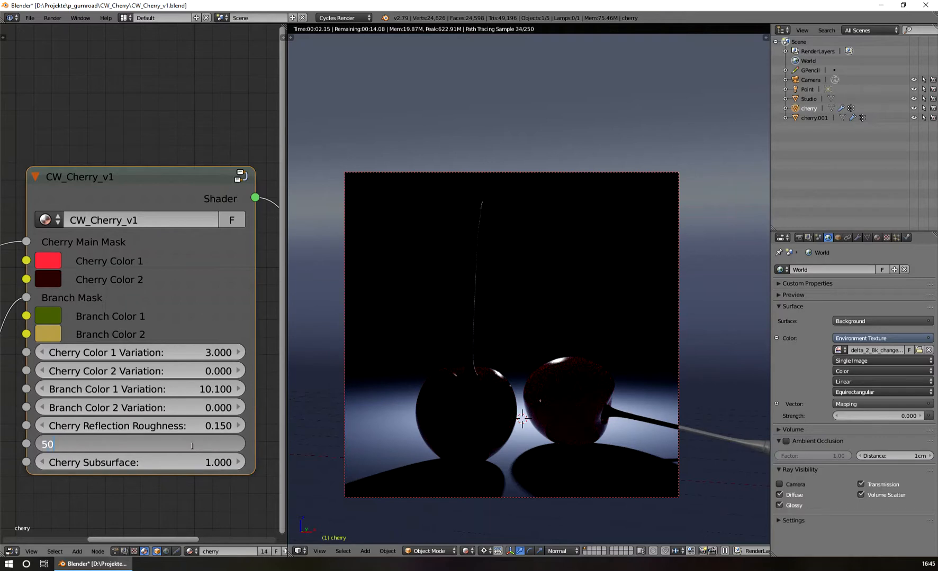
pyautogui.press('Return')
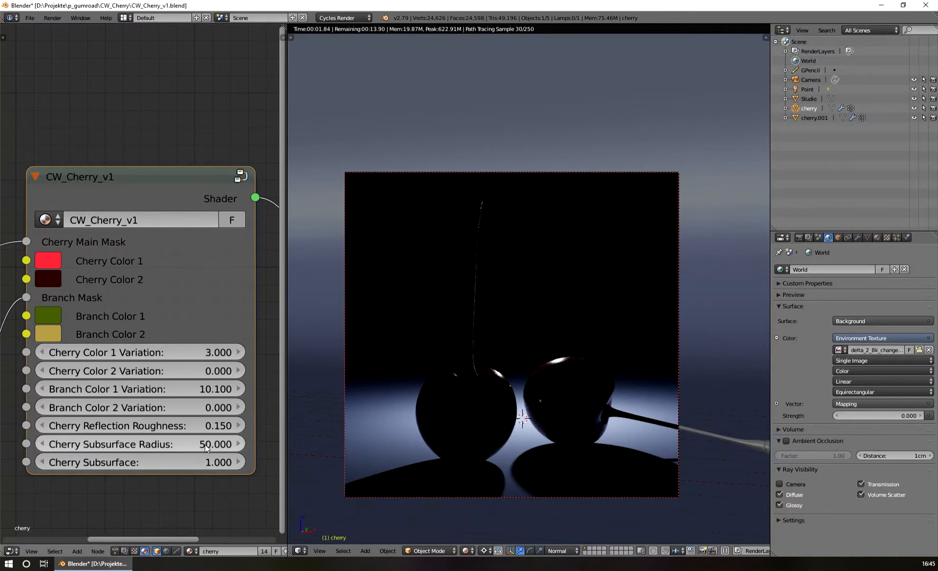
# - Switch to solid shading and move the point lamp from behind the cherries into the space between them
pyautogui.moveTo(601, 372)
pyautogui.mouseDown(button='middle')
pyautogui.moveTo(550, 371)
pyautogui.moveTo(408, 284)
pyautogui.moveTo(540, 395)
pyautogui.moveTo(507, 374)
pyautogui.mouseUp(button='middle')
pyautogui.hotkey('shift', 'z')
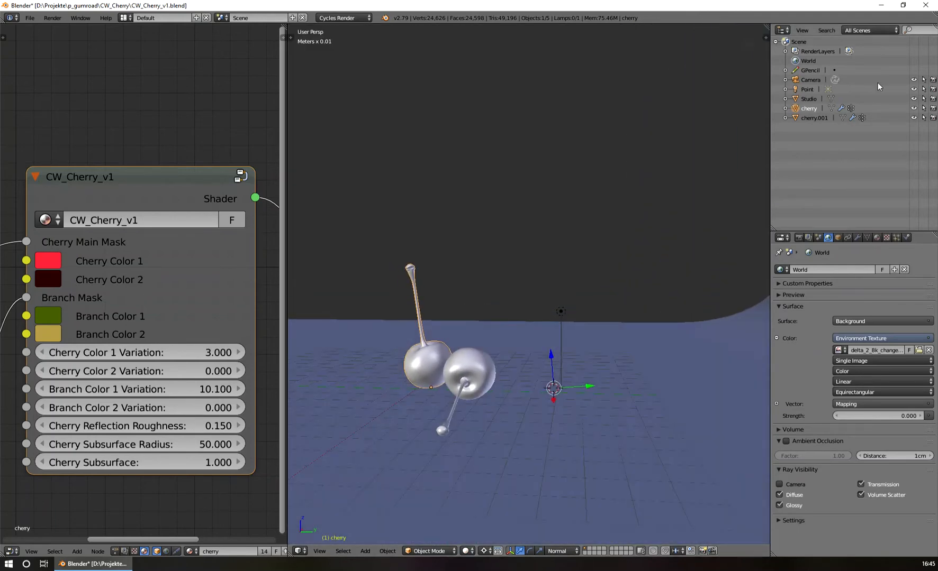
pyautogui.click(807, 89)
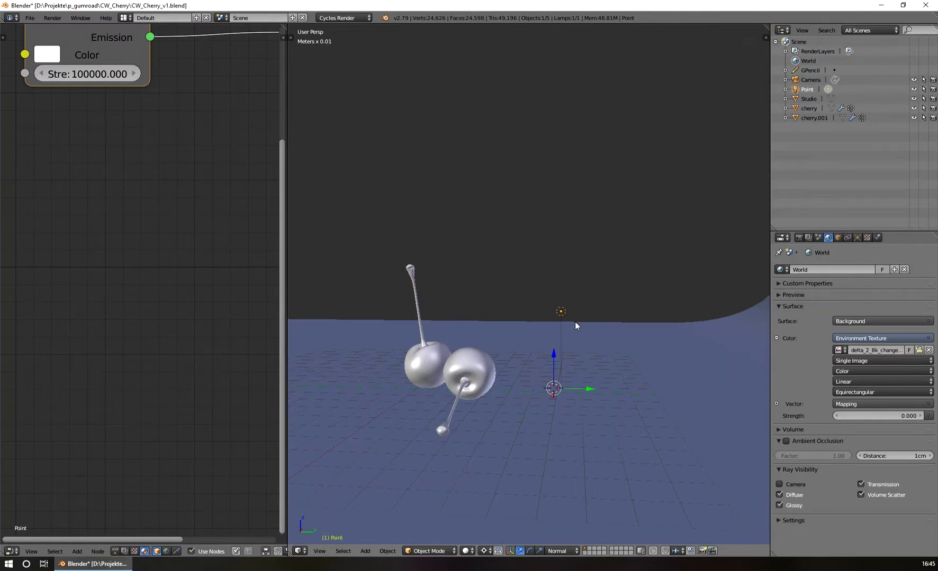
pyautogui.press('g')
pyautogui.click(487, 351)
pyautogui.moveTo(470, 354); pyautogui.dragTo(587, 380, button='middle')
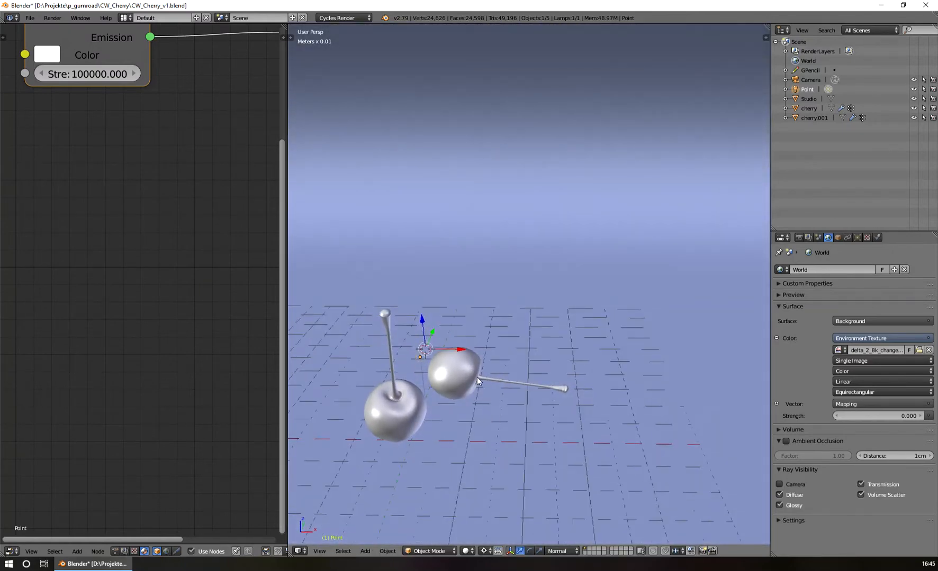
pyautogui.press('g')
pyautogui.click(472, 389)
pyautogui.moveTo(472, 390); pyautogui.dragTo(460, 371, button='middle')
# - Return to the camera view, draw a render border around both cherry bodies and start the rendered preview
pyautogui.press('KP_0')
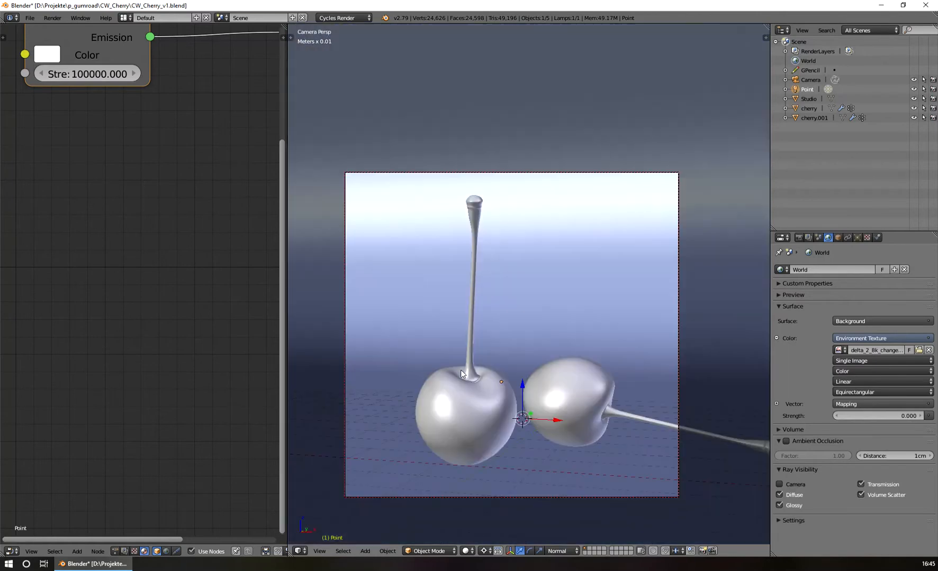
pyautogui.hotkey('ctrl', 'b')
pyautogui.moveTo(393, 305); pyautogui.dragTo(650, 488)
pyautogui.hotkey('shift', 'z')
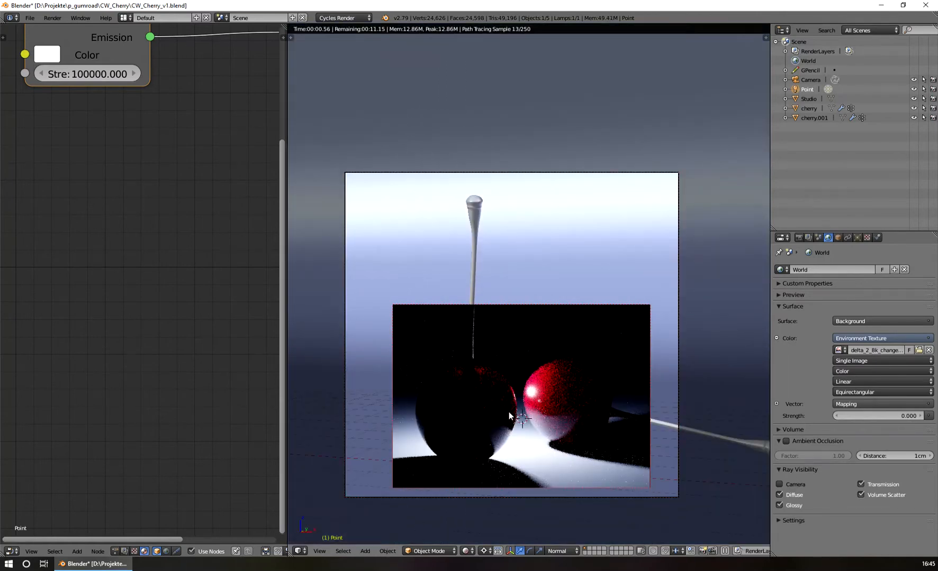
pyautogui.rightClick(499, 397)
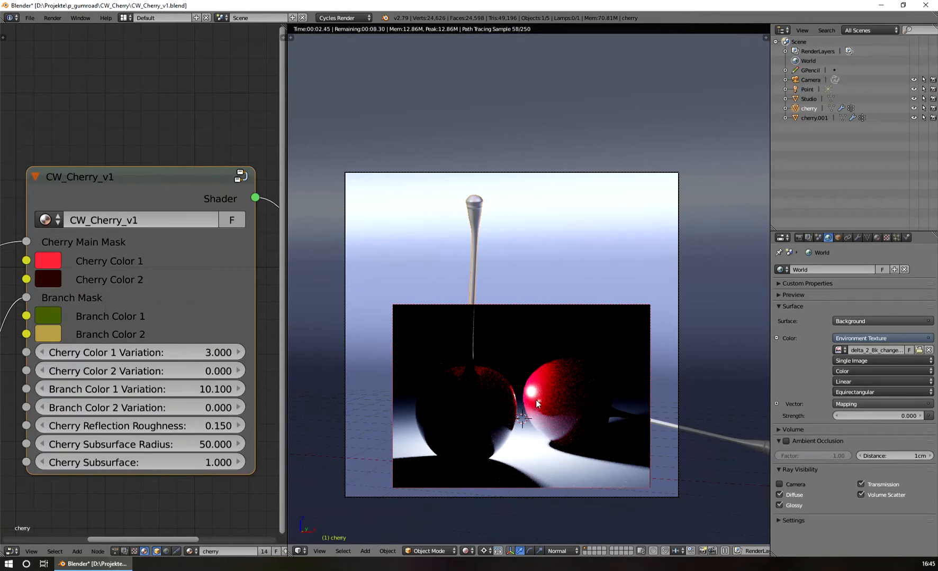
pyautogui.press('g')
pyautogui.rightClick(513, 399)
# - Reposition the point lamp in the gap between the cherries, adjusting it along the global Y axis
pyautogui.click(807, 90)
pyautogui.press('g')
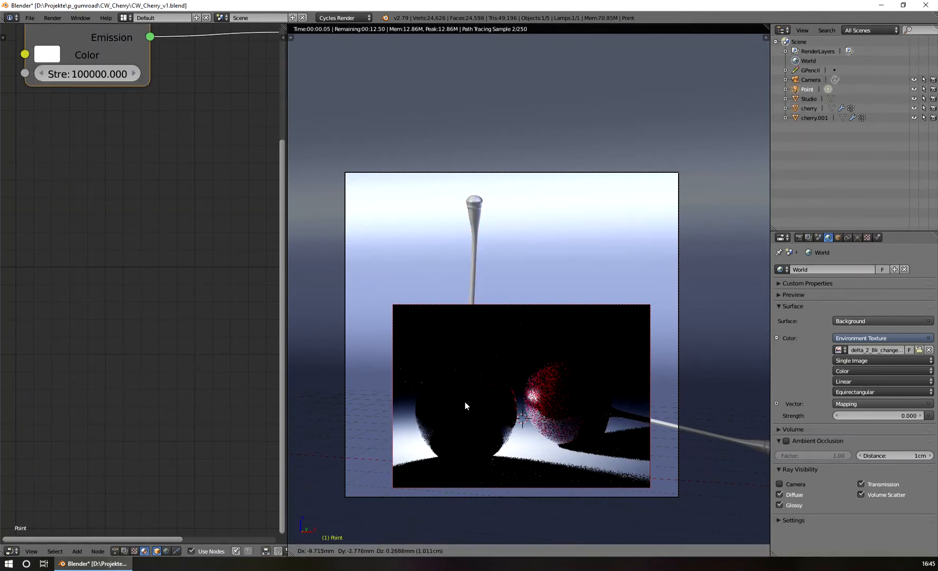
pyautogui.click(541, 425)
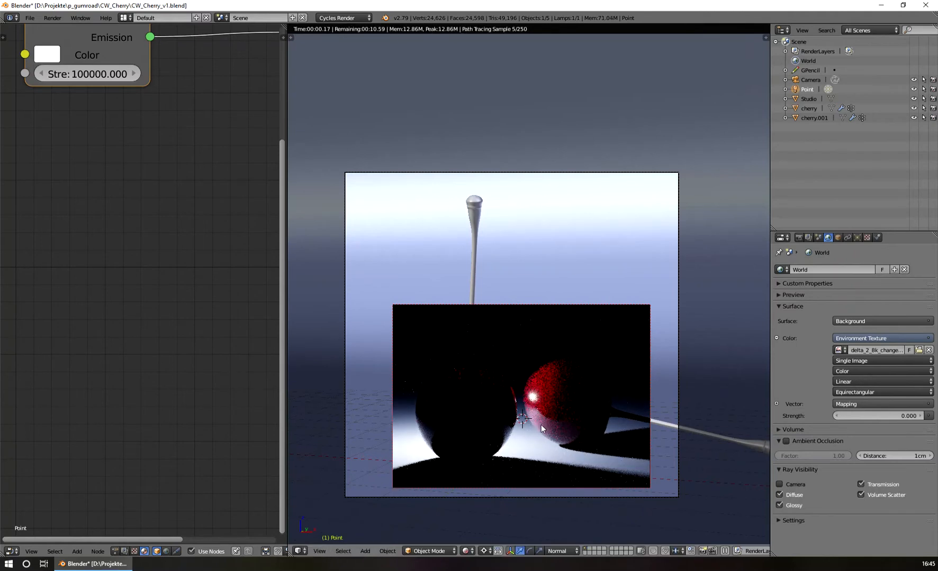
pyautogui.press('g')
pyautogui.press('y')
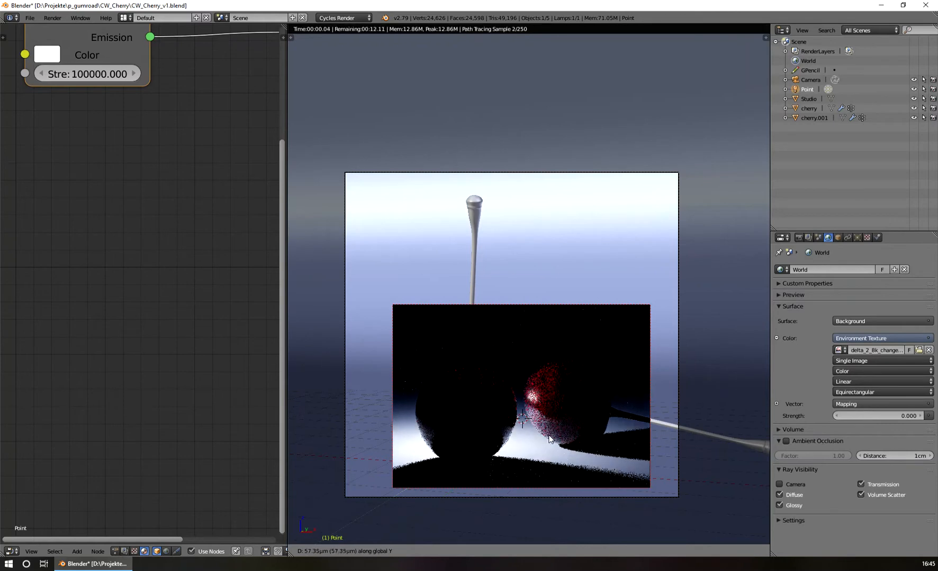
pyautogui.click(548, 421)
# - Select the upright cherry and set its Cherry Subsurface Radius to 117.9
pyautogui.click(486, 390)
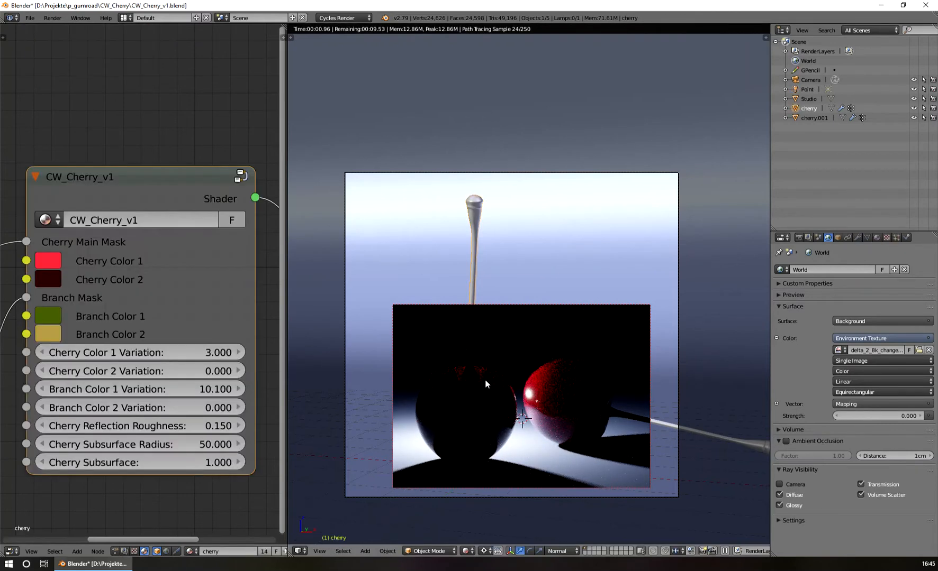
pyautogui.moveTo(155, 445)
pyautogui.mouseDown()
pyautogui.moveTo(194, 444)
pyautogui.moveTo(156, 442)
pyautogui.mouseUp()
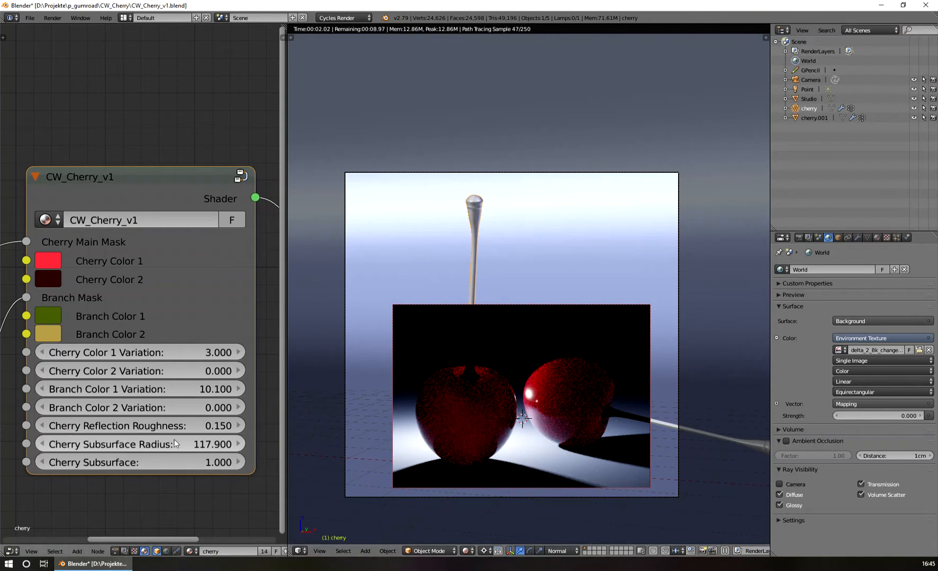
# - Set the upright cherry's Cherry Subsurface Radius to 100
pyautogui.click(154, 445)
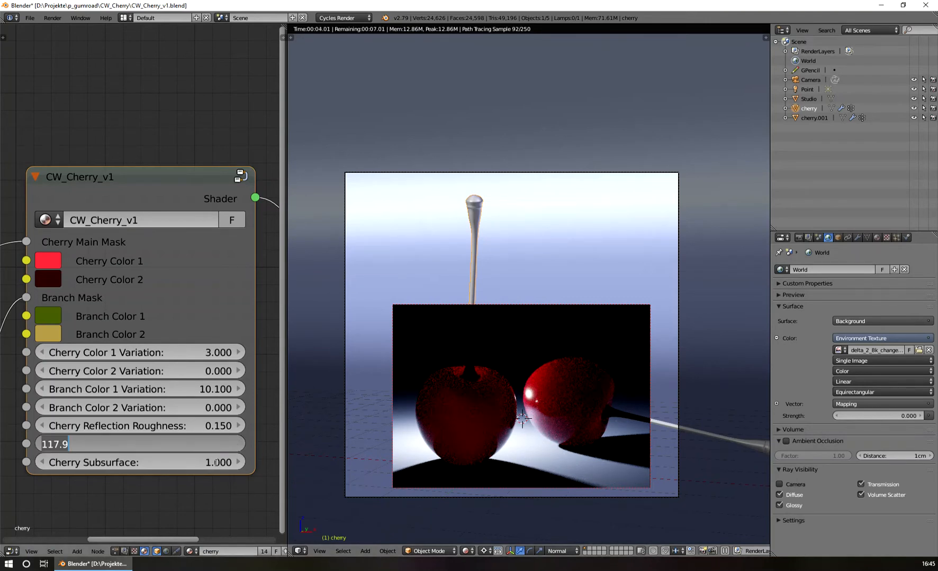
pyautogui.write('100')
pyautogui.press('Return')
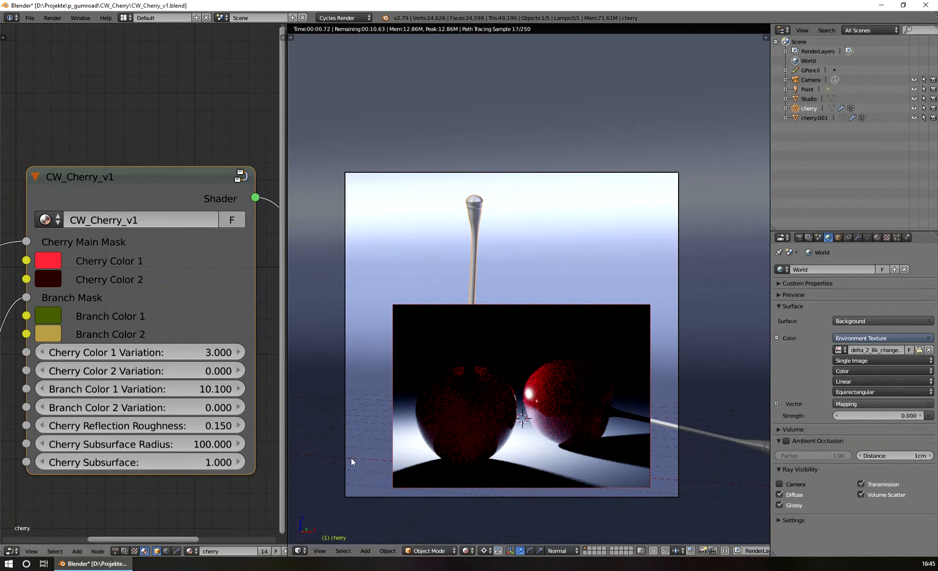
# - Lower the upright cherry's Cherry Subsurface to 0.2 and set its Cherry Subsurface Radius to 50
pyautogui.moveTo(183, 462); pyautogui.dragTo(178, 462)
pyautogui.click(231, 464)
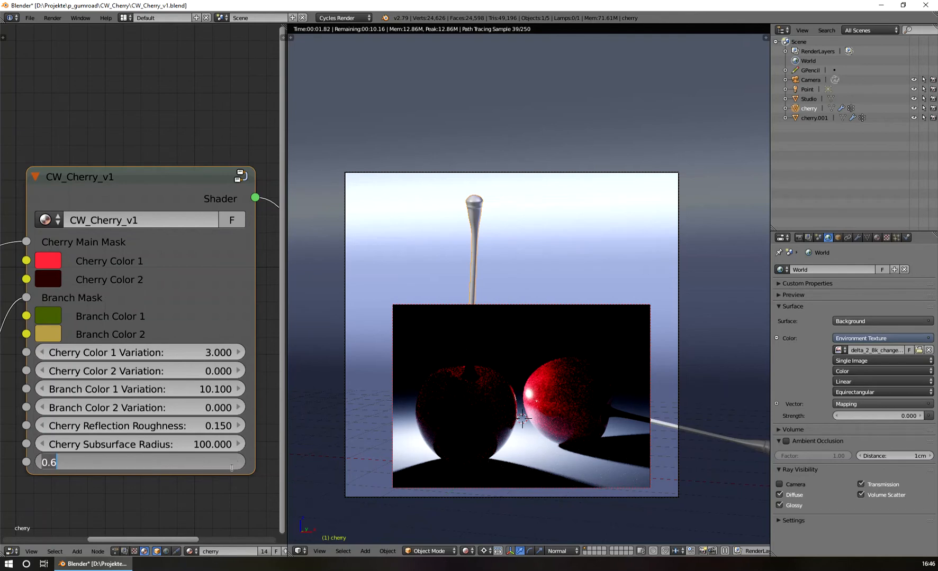
pyautogui.write('0.2')
pyautogui.press('Return')
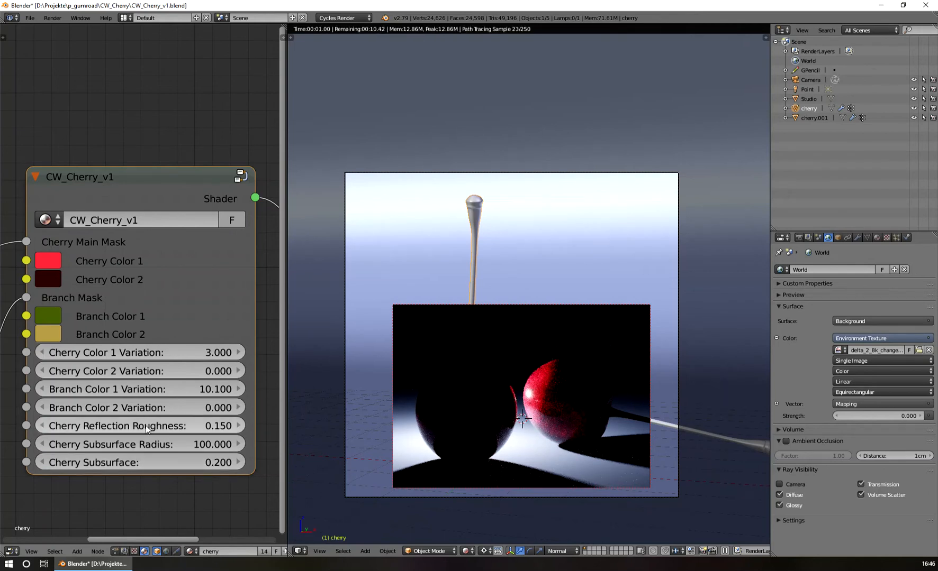
pyautogui.click(154, 442)
pyautogui.write('50')
pyautogui.press('Return')
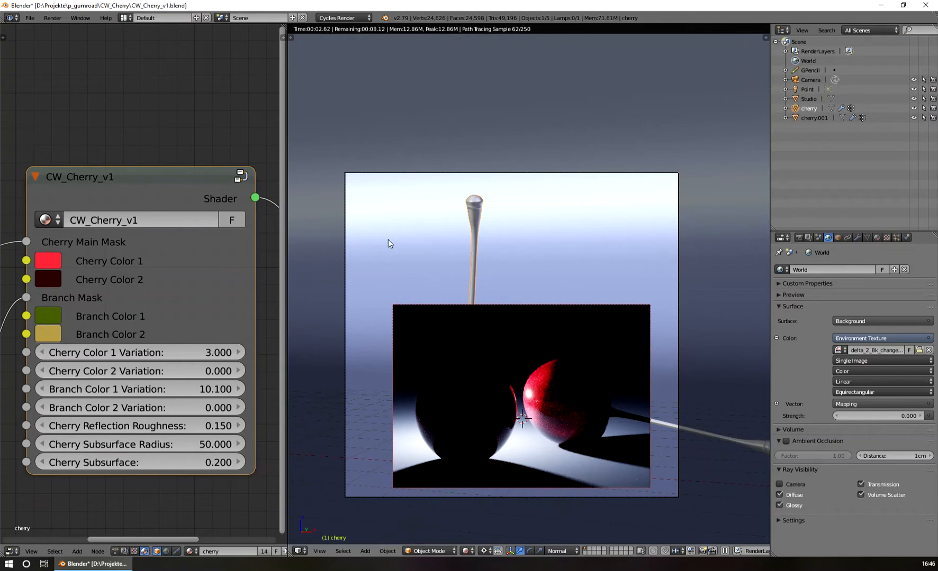
# - Expand the render border to cover the whole camera frame and delete the point lamp from the scene
pyautogui.hotkey('ctrl', 'b')
pyautogui.moveTo(326, 178); pyautogui.dragTo(688, 509)
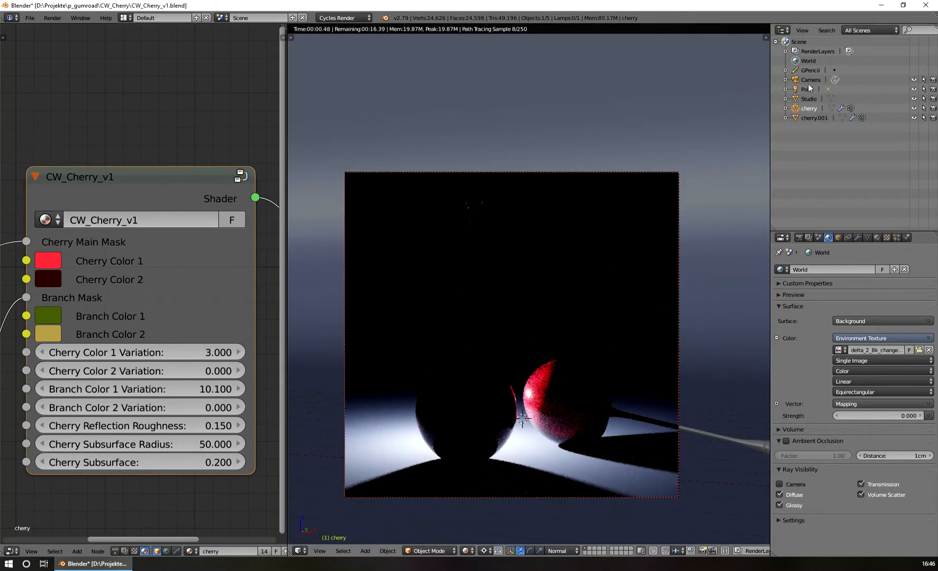
pyautogui.click(809, 90)
pyautogui.press('x')
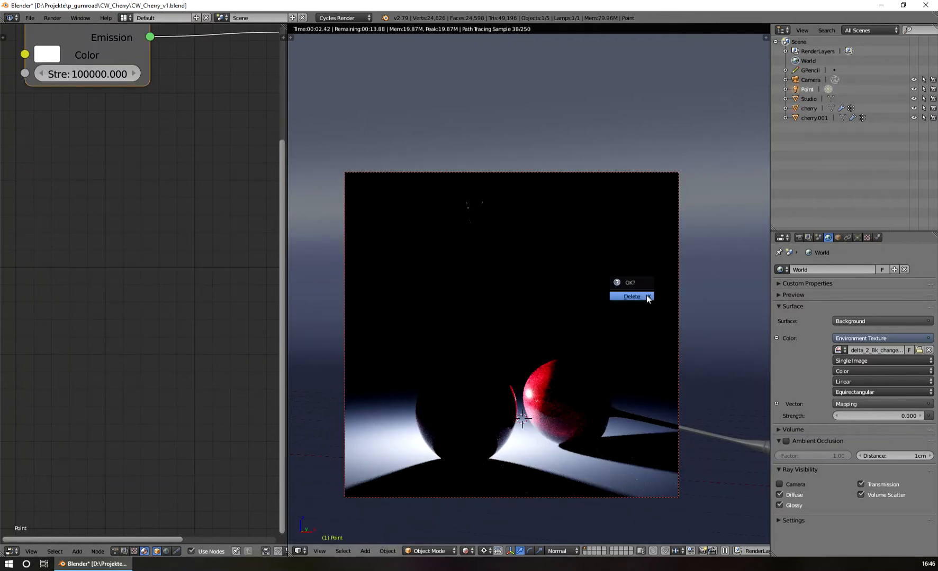
pyautogui.click(646, 299)
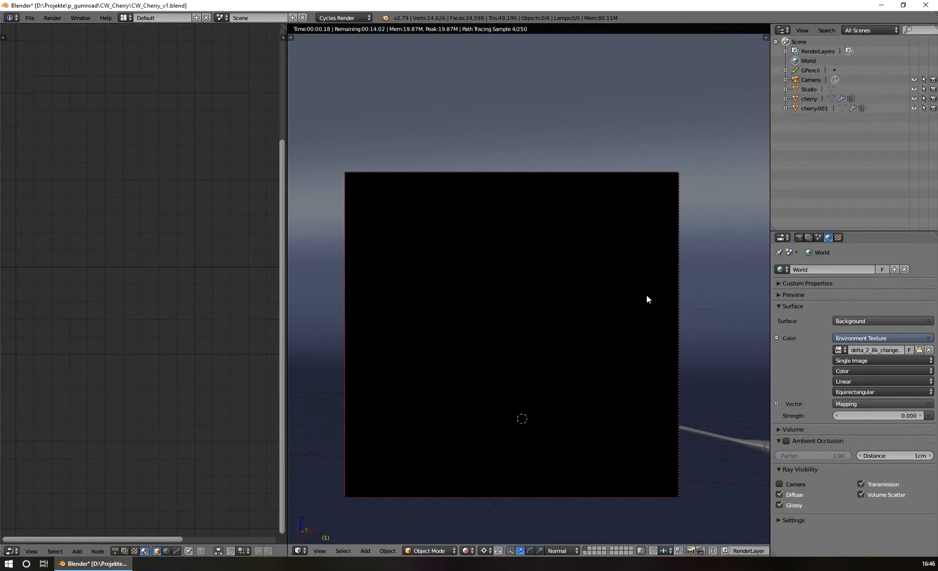
# - Set the world environment texture's Strength to 1.0 to light the cherries with the HDR image
pyautogui.click(881, 416)
pyautogui.write('1')
pyautogui.press('Return')
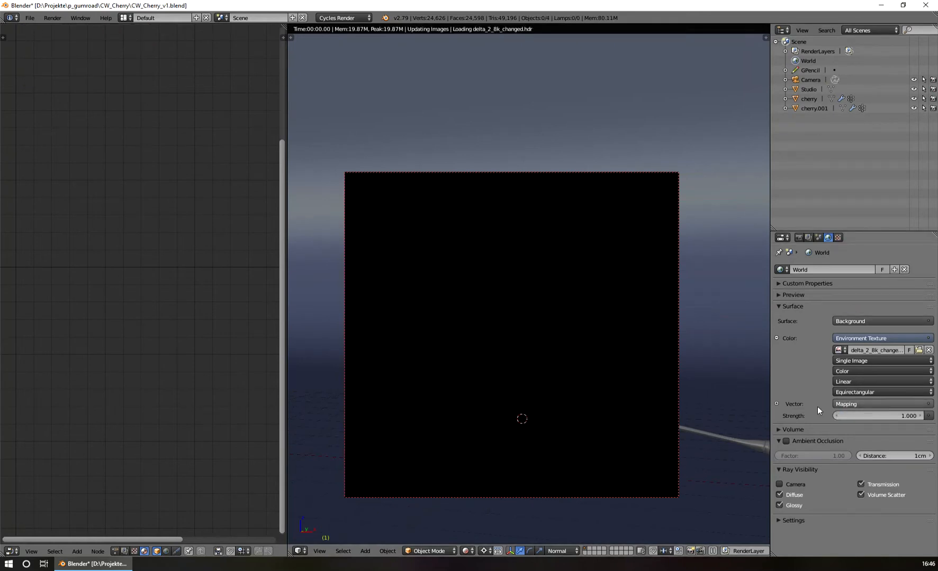
pyautogui.scroll(-1, 537, 378)
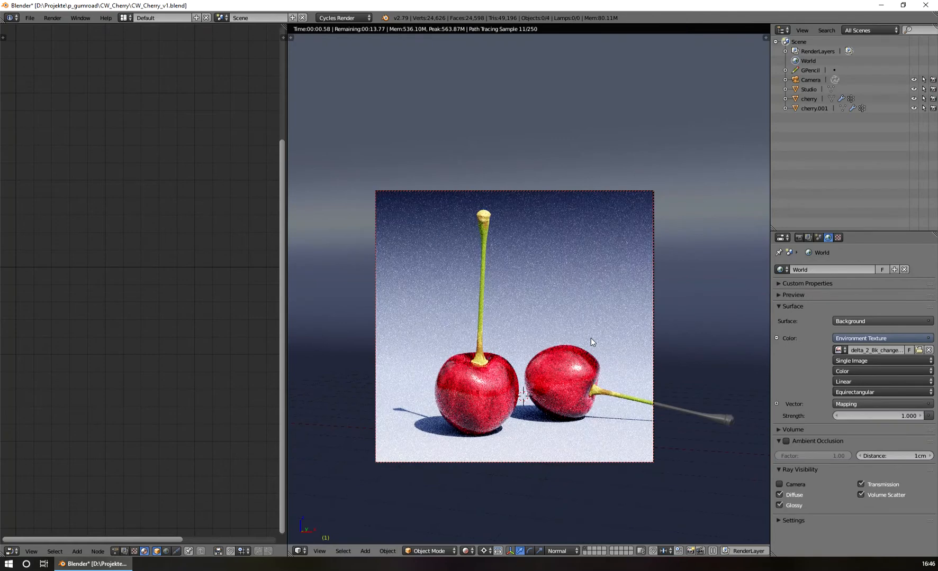
pyautogui.scroll(1, 514, 390)
# - Select the cherry object and darken its Cherry Color 1 to a deeper red
pyautogui.rightClick(580, 389)
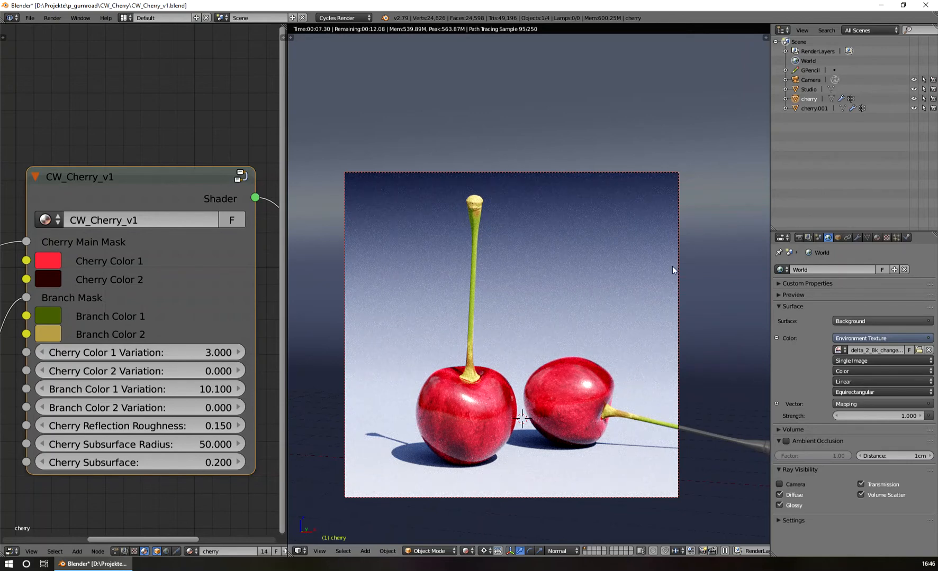
pyautogui.click(704, 213)
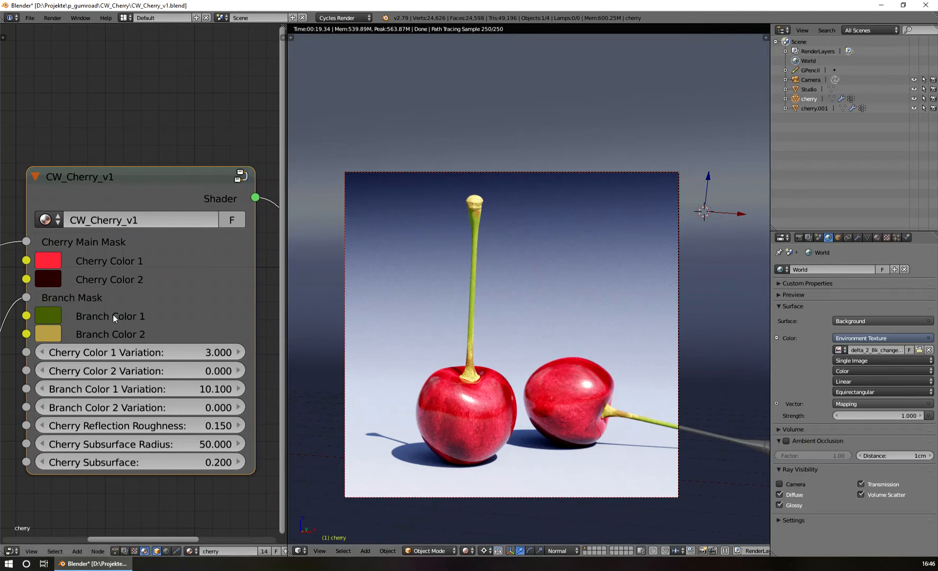
pyautogui.click(53, 262)
pyautogui.scroll(-7, 166, 316)
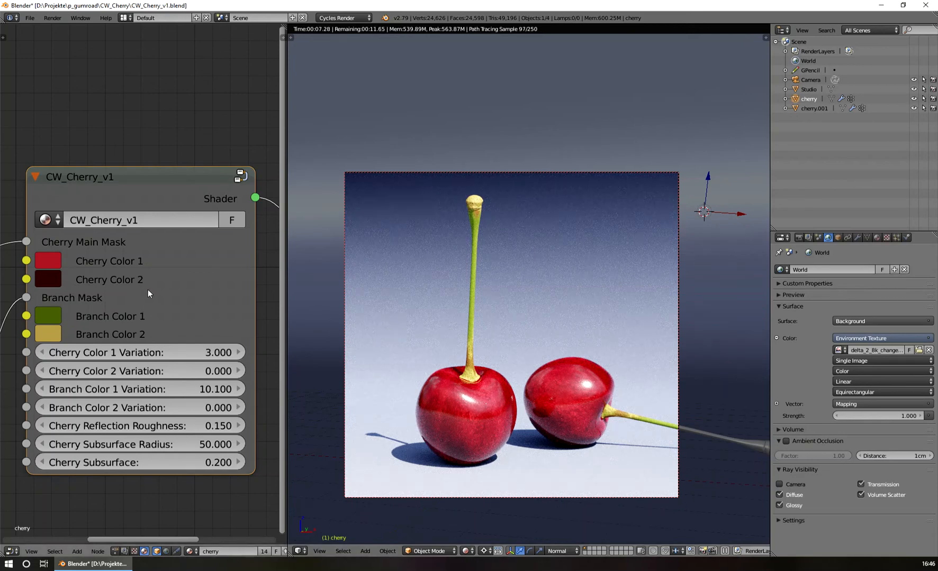
# - Examine the cherry material's node setup and inspect both rendered cherries more closely in the camera view
pyautogui.scroll(-4, 148, 289)
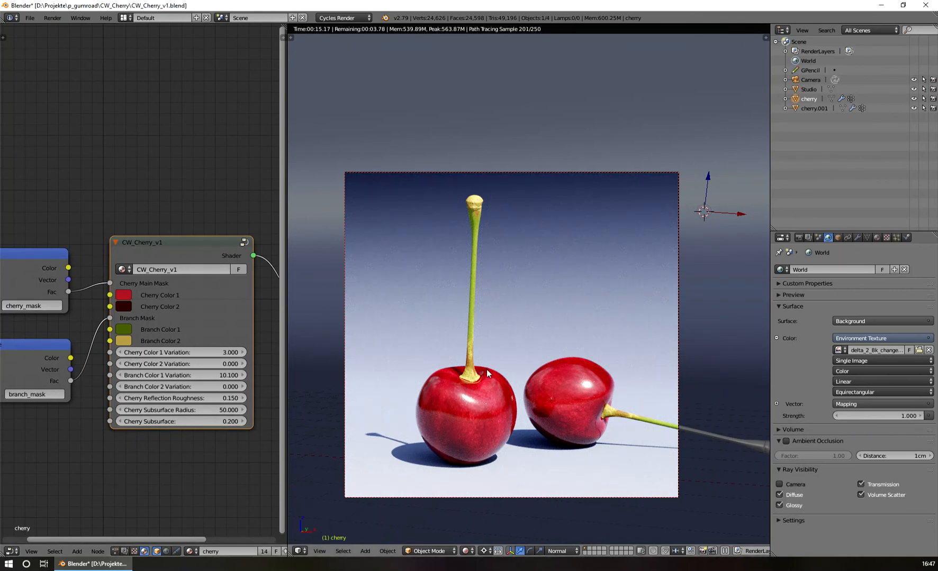
pyautogui.scroll(1, 672, 482)
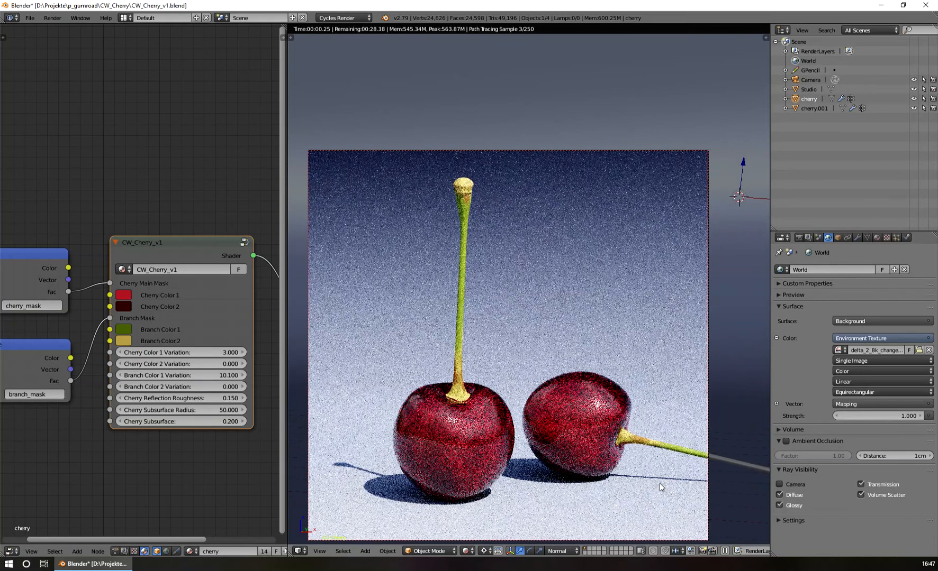
pyautogui.scroll(2, 633, 426)
pyautogui.keyDown('shift'); pyautogui.moveTo(644, 389); pyautogui.dragTo(660, 382, button='middle'); pyautogui.keyUp('shift')
pyautogui.scroll(1, 655, 384)
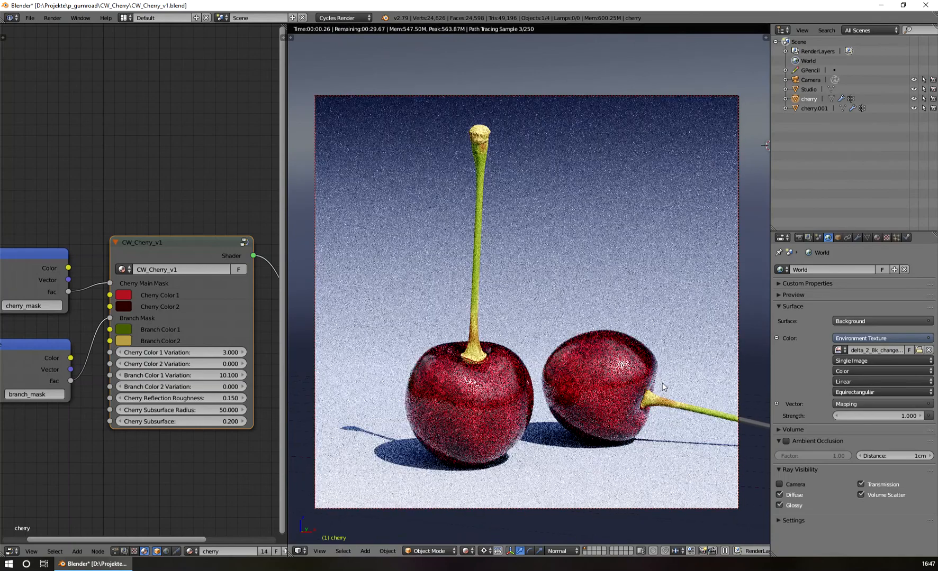